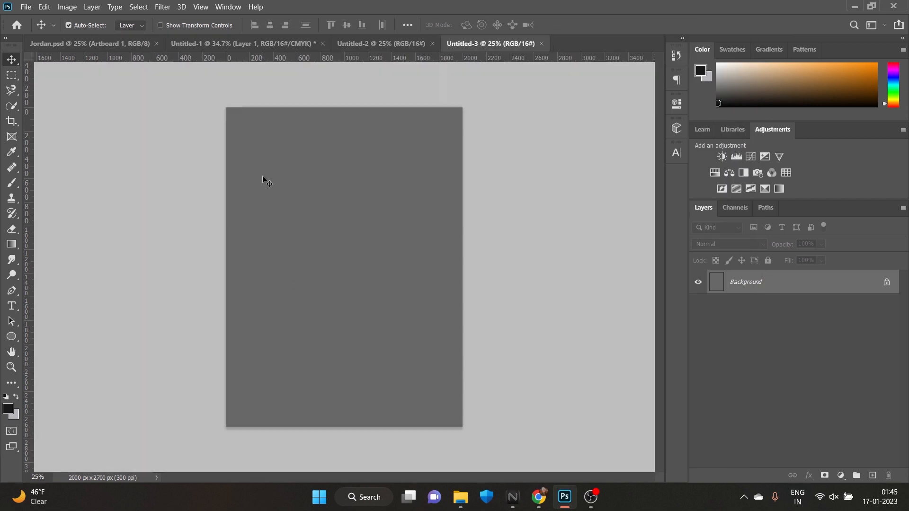
# Add a white Solid Color fill layer above the Background layer
pyautogui.click(851, 477)
pyautogui.hotkey('ctrl', 'z')
pyautogui.click(841, 474)
pyautogui.click(767, 270)
pyautogui.moveTo(573, 236); pyautogui.dragTo(495, 193)
pyautogui.click(780, 195)
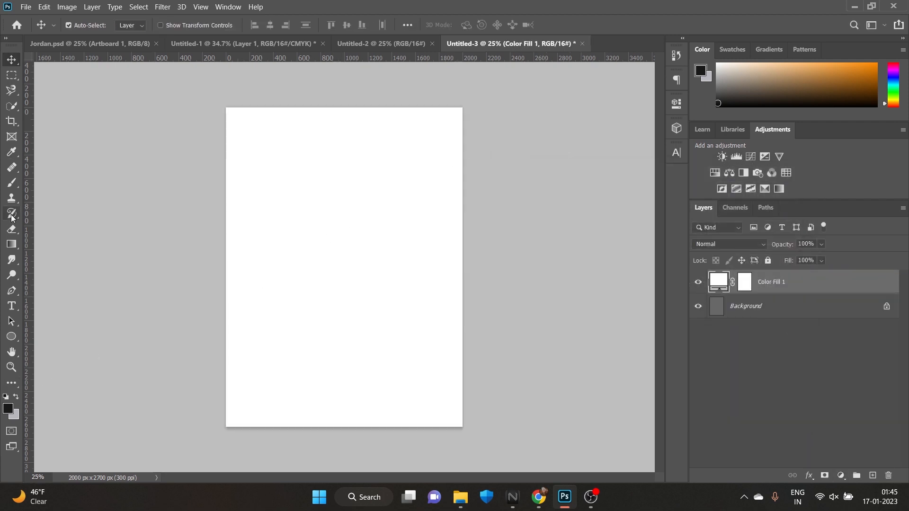
# Set up a hard round Brush at 300 px with 100% flow and 100% opacity
pyautogui.click(12, 186)
pyautogui.click(85, 26)
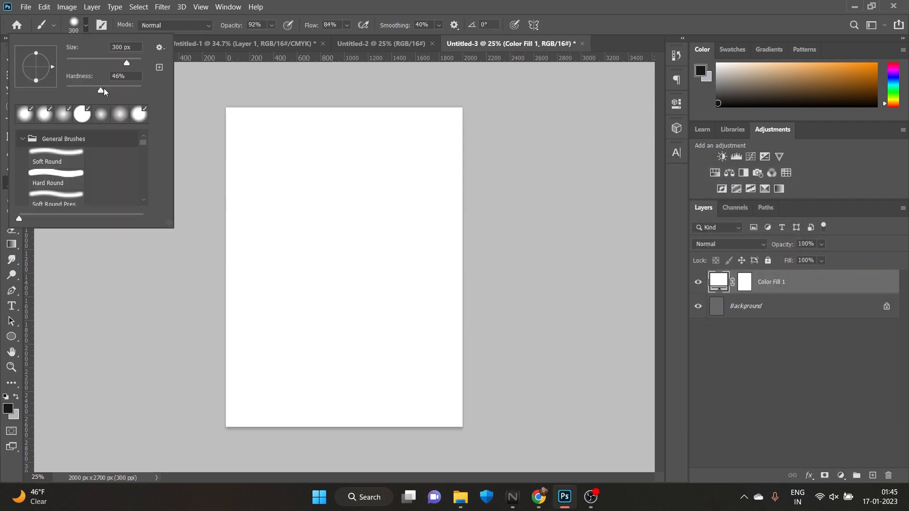
pyautogui.click(348, 26)
pyautogui.moveTo(357, 39); pyautogui.dragTo(397, 43)
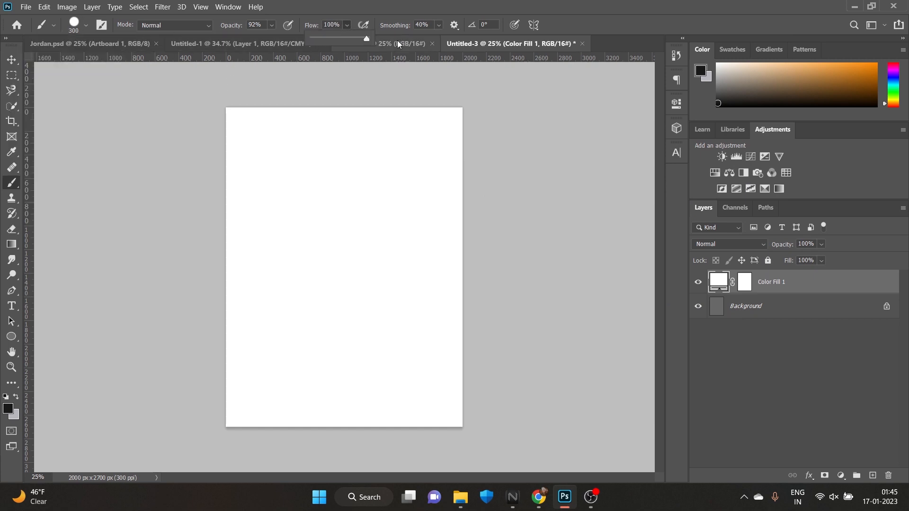
pyautogui.click(271, 26)
pyautogui.moveTo(283, 39); pyautogui.dragTo(290, 39)
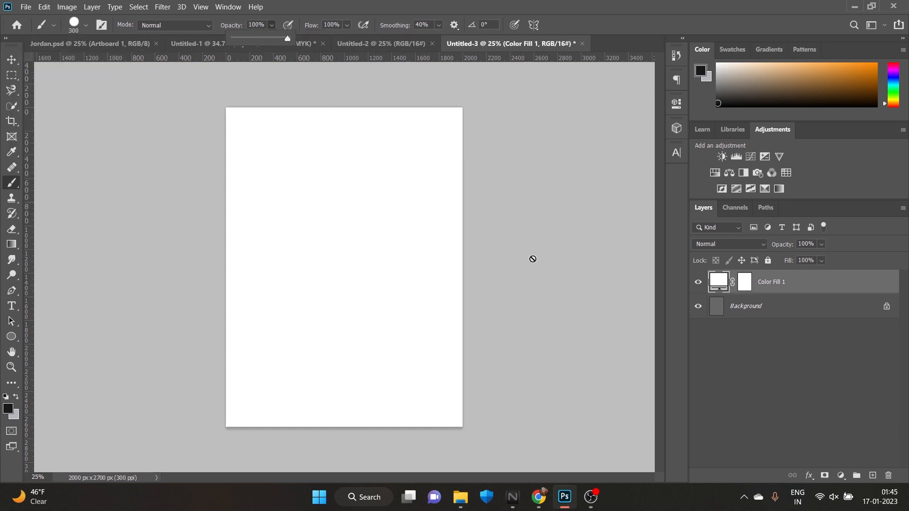
# Create a new layer and paint thick black diagonal stripes across the canvas with a 600 px brush
pyautogui.click(873, 476)
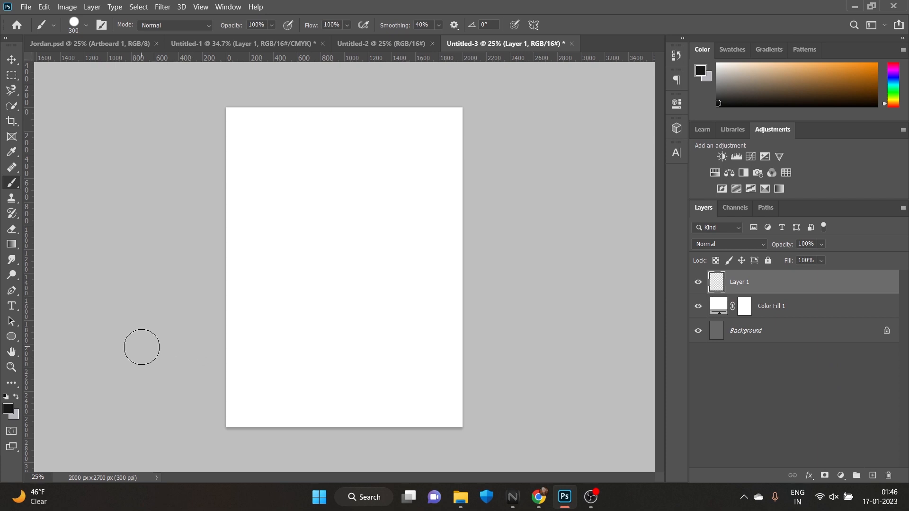
pyautogui.press(']')
pyautogui.moveTo(156, 365)
pyautogui.mouseDown()
pyautogui.moveTo(198, 379)
pyautogui.moveTo(237, 410)
pyautogui.moveTo(298, 477)
pyautogui.mouseUp()
pyautogui.moveTo(203, 233)
pyautogui.mouseDown()
pyautogui.moveTo(292, 287)
pyautogui.moveTo(374, 353)
pyautogui.moveTo(449, 458)
pyautogui.moveTo(483, 440)
pyautogui.moveTo(513, 381)
pyautogui.mouseUp()
pyautogui.moveTo(441, 91); pyautogui.dragTo(386, 48)
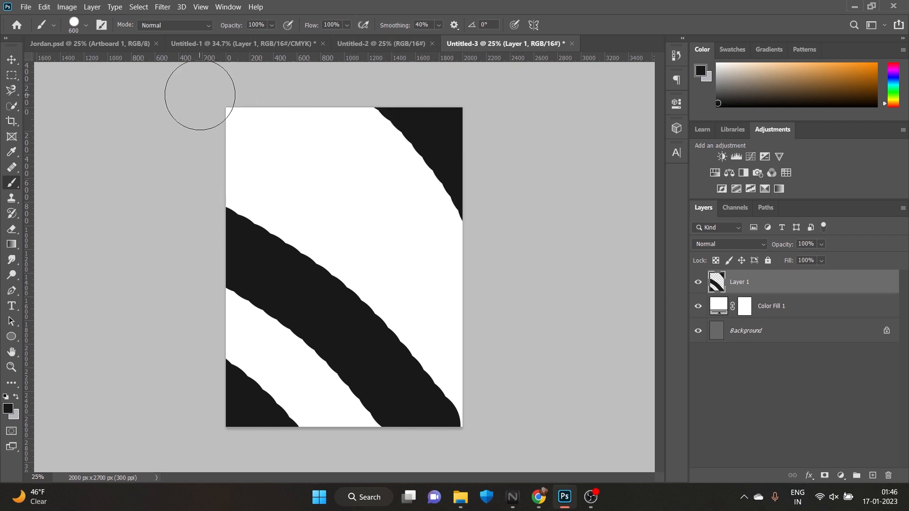
pyautogui.moveTo(199, 93); pyautogui.dragTo(623, 509)
pyautogui.hotkey('ctrl', 'z')
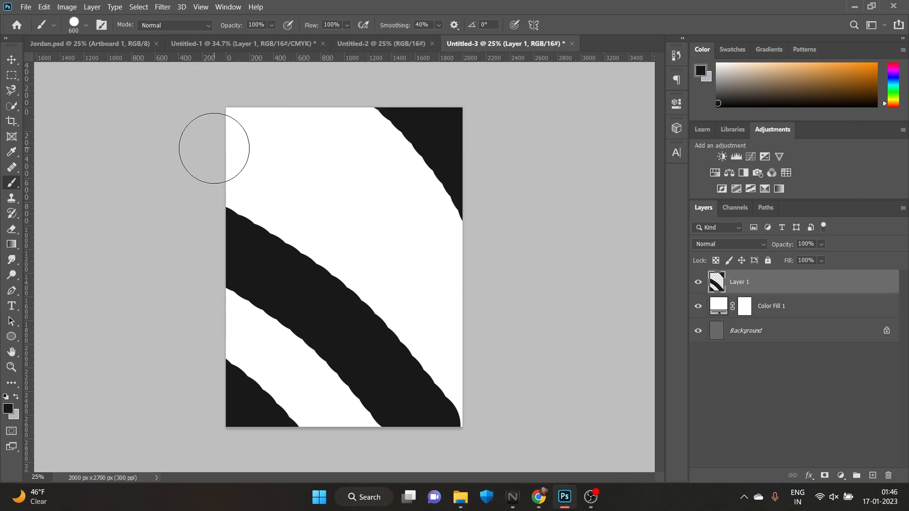
pyautogui.hotkey('ctrl', 'z')
pyautogui.moveTo(223, 137)
pyautogui.mouseDown()
pyautogui.moveTo(454, 280)
pyautogui.moveTo(571, 394)
pyautogui.mouseUp()
pyautogui.moveTo(364, 79); pyautogui.dragTo(574, 261)
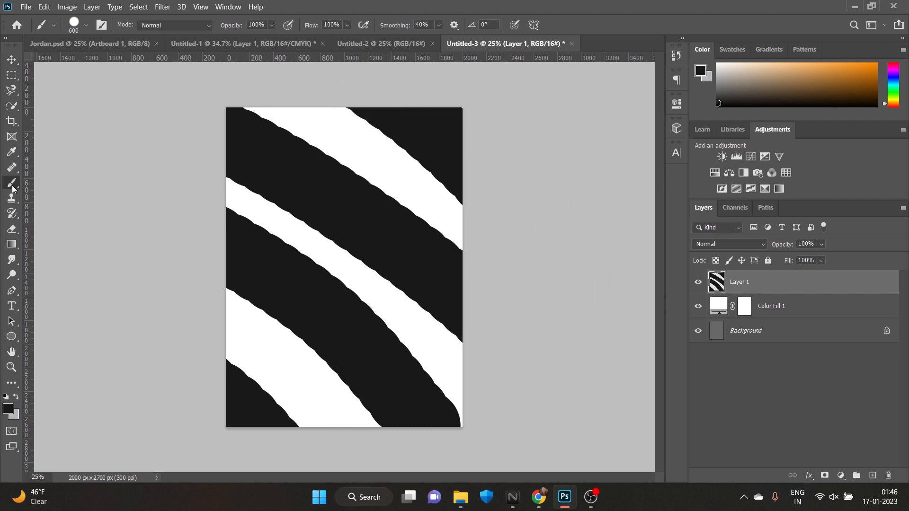
# Set the foreground color to grey #9c9c9c and paint diagonal grey strokes over the black stripes
pyautogui.click(8, 409)
pyautogui.moveTo(499, 245); pyautogui.dragTo(494, 256)
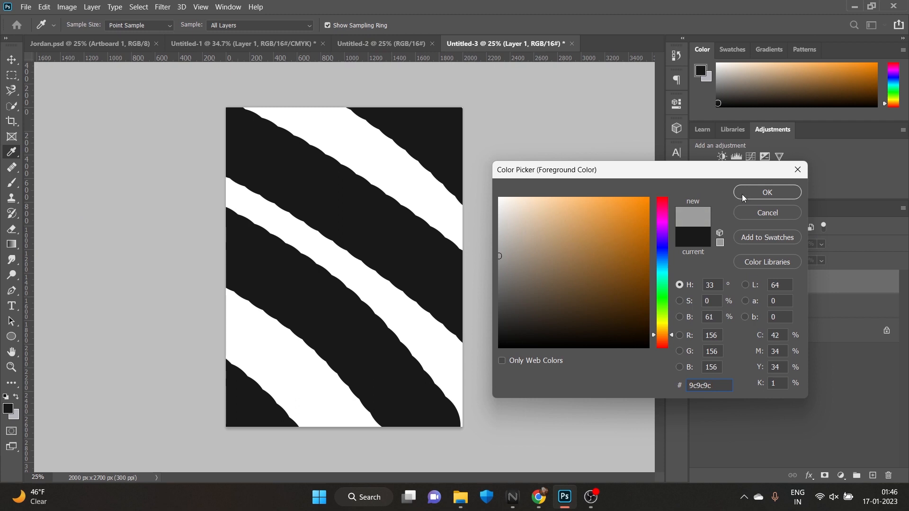
pyautogui.click(743, 198)
pyautogui.press('b')
pyautogui.moveTo(180, 315); pyautogui.dragTo(284, 403)
pyautogui.moveTo(217, 215); pyautogui.dragTo(359, 324)
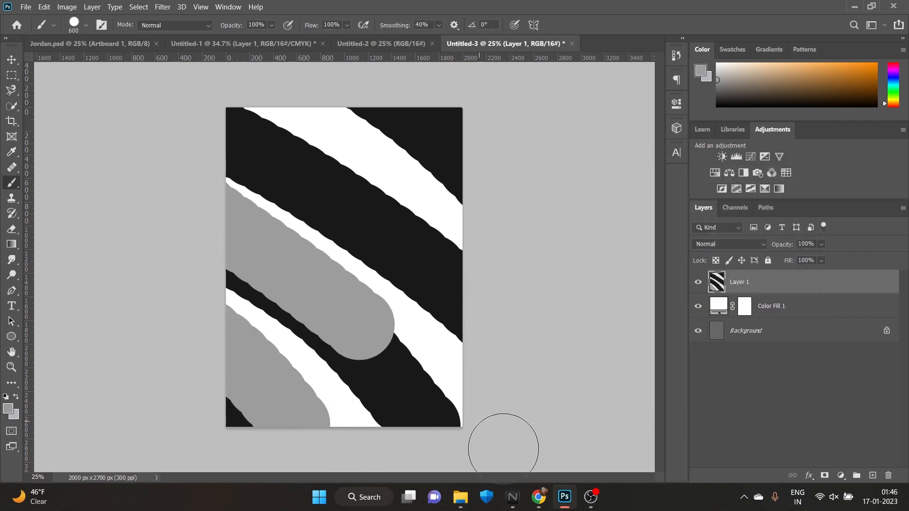
pyautogui.moveTo(503, 448)
pyautogui.mouseDown()
pyautogui.moveTo(431, 290)
pyautogui.moveTo(384, 223)
pyautogui.mouseUp()
pyautogui.moveTo(209, 121); pyautogui.dragTo(505, 203)
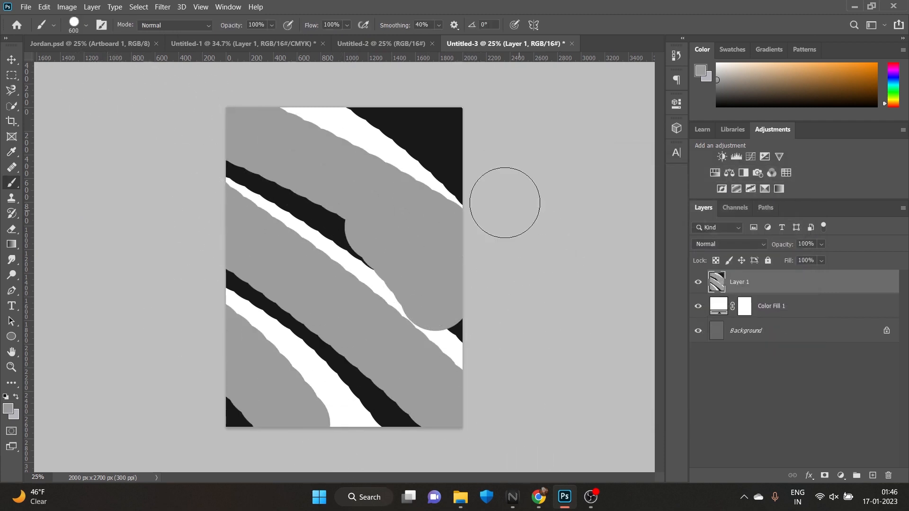
pyautogui.moveTo(393, 98); pyautogui.dragTo(578, 214)
pyautogui.hotkey('ctrl', 'z')
pyautogui.moveTo(452, 110); pyautogui.dragTo(555, 196)
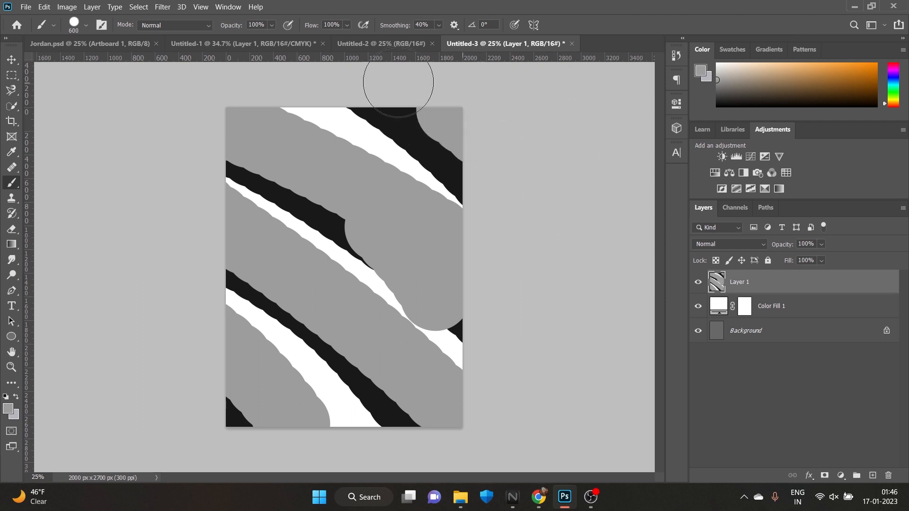
# Convert the striped paint layer to a smart object and open the Liquify filter on it
pyautogui.rightClick(802, 293)
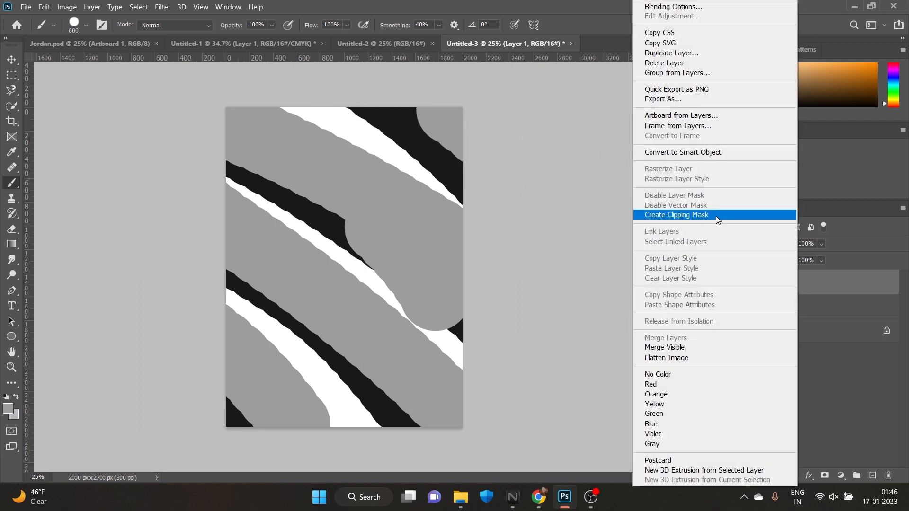
pyautogui.click(718, 152)
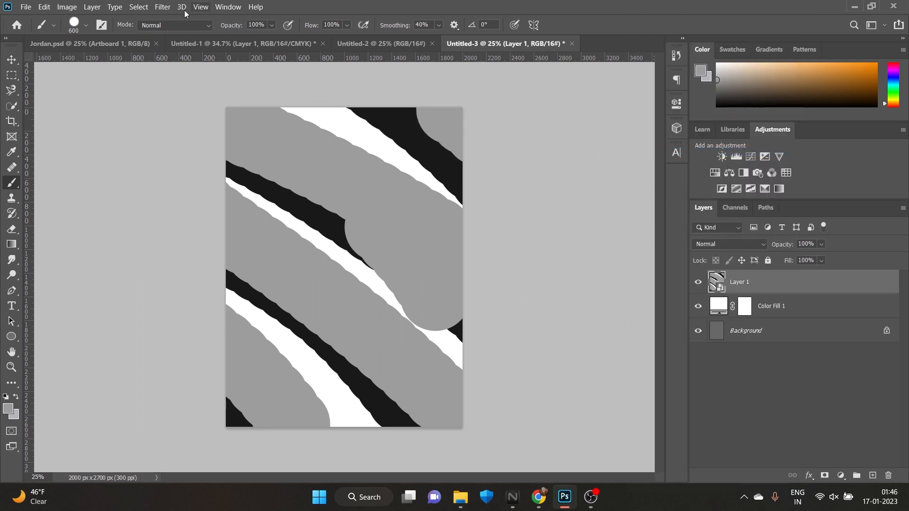
pyautogui.click(202, 7)
pyautogui.moveTo(145, 9)
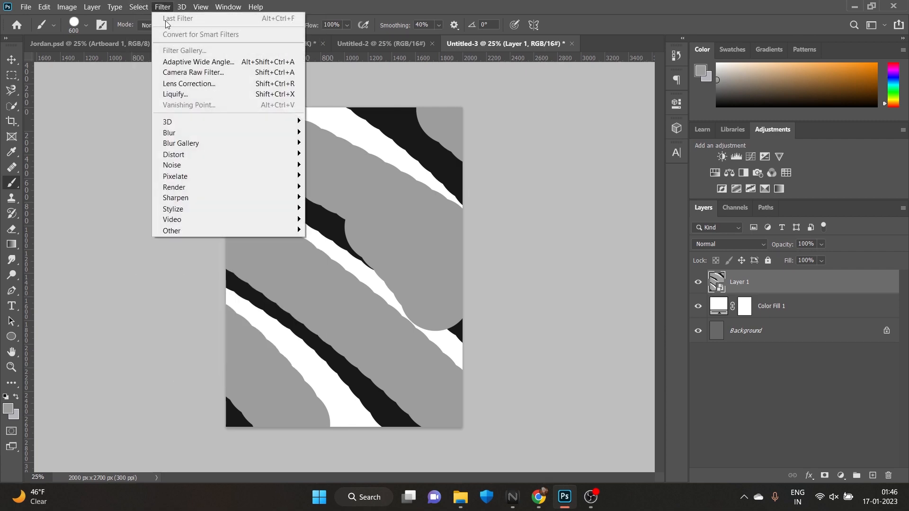
pyautogui.click(221, 94)
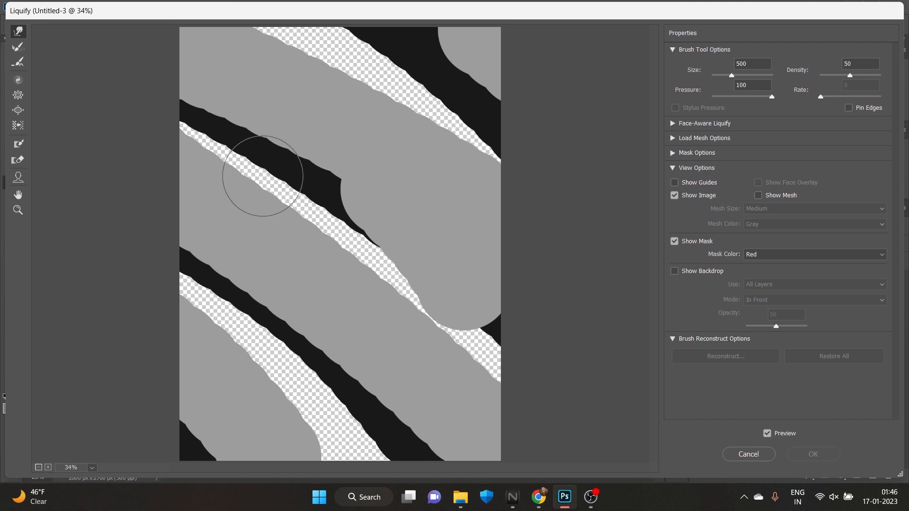
# Warp the stripes into a swirling marble pattern with the size 500 Forward Warp brush and apply the Liquify filter
pyautogui.moveTo(260, 179)
pyautogui.mouseDown()
pyautogui.moveTo(416, 223)
pyautogui.moveTo(346, 376)
pyautogui.moveTo(261, 323)
pyautogui.moveTo(481, 162)
pyautogui.moveTo(365, 315)
pyautogui.moveTo(318, 264)
pyautogui.mouseUp()
pyautogui.scroll(-2, 362, 261)
pyautogui.scroll(-1, 363, 261)
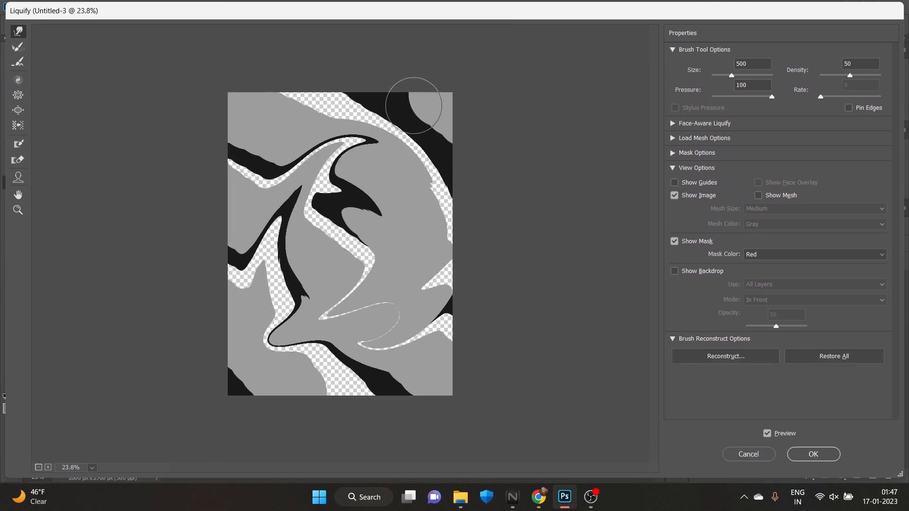
pyautogui.moveTo(418, 120)
pyautogui.mouseDown()
pyautogui.moveTo(372, 328)
pyautogui.moveTo(440, 121)
pyautogui.moveTo(175, 193)
pyautogui.mouseUp()
pyautogui.moveTo(393, 100)
pyautogui.mouseDown()
pyautogui.moveTo(320, 387)
pyautogui.moveTo(391, 99)
pyautogui.moveTo(288, 305)
pyautogui.moveTo(417, 151)
pyautogui.moveTo(375, 331)
pyautogui.moveTo(442, 360)
pyautogui.moveTo(267, 320)
pyautogui.moveTo(206, 156)
pyautogui.moveTo(355, 101)
pyautogui.moveTo(441, 140)
pyautogui.moveTo(278, 263)
pyautogui.mouseUp()
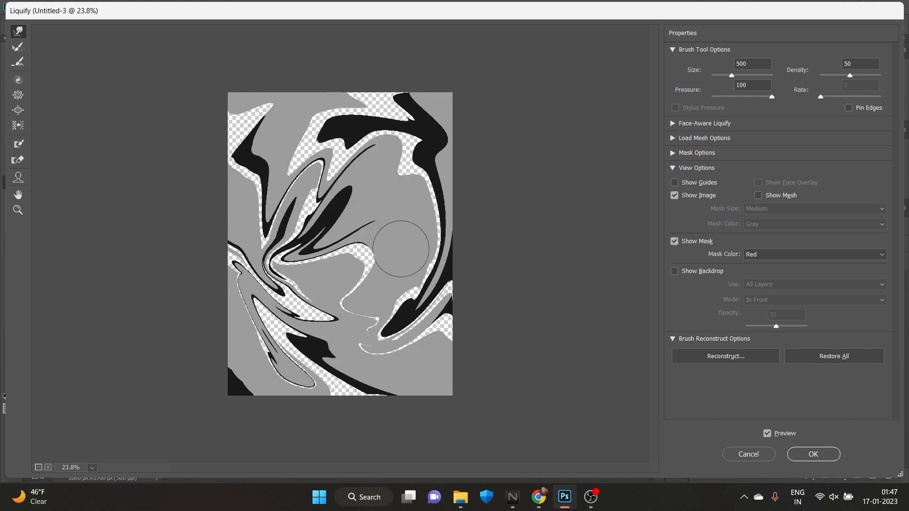
pyautogui.moveTo(439, 156); pyautogui.dragTo(340, 252)
pyautogui.moveTo(446, 179); pyautogui.dragTo(289, 237)
pyautogui.moveTo(416, 280)
pyautogui.mouseDown()
pyautogui.moveTo(398, 310)
pyautogui.moveTo(231, 222)
pyautogui.mouseUp()
pyautogui.moveTo(353, 300); pyautogui.dragTo(109, 115)
pyautogui.moveTo(343, 194)
pyautogui.mouseDown()
pyautogui.moveTo(245, 294)
pyautogui.moveTo(377, 346)
pyautogui.mouseUp()
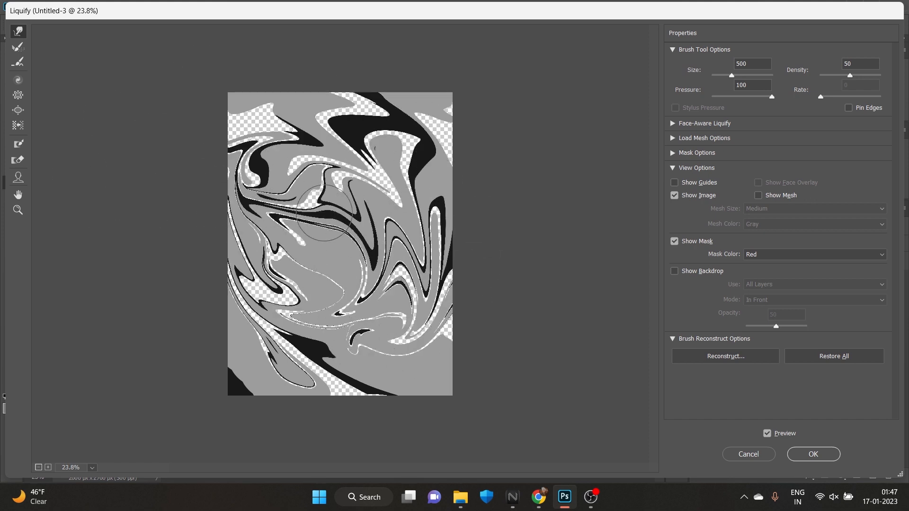
pyautogui.moveTo(441, 284); pyautogui.dragTo(249, 284)
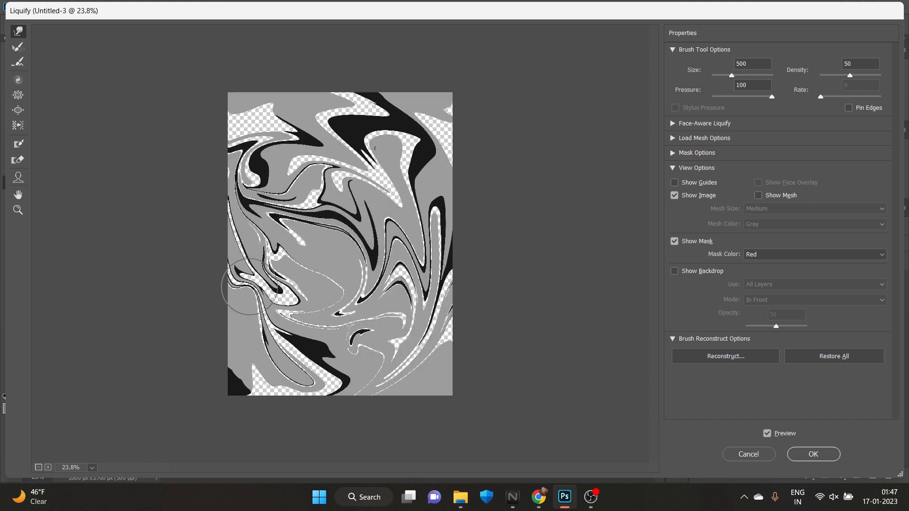
pyautogui.click(814, 457)
pyautogui.scroll(-5, 407, 267)
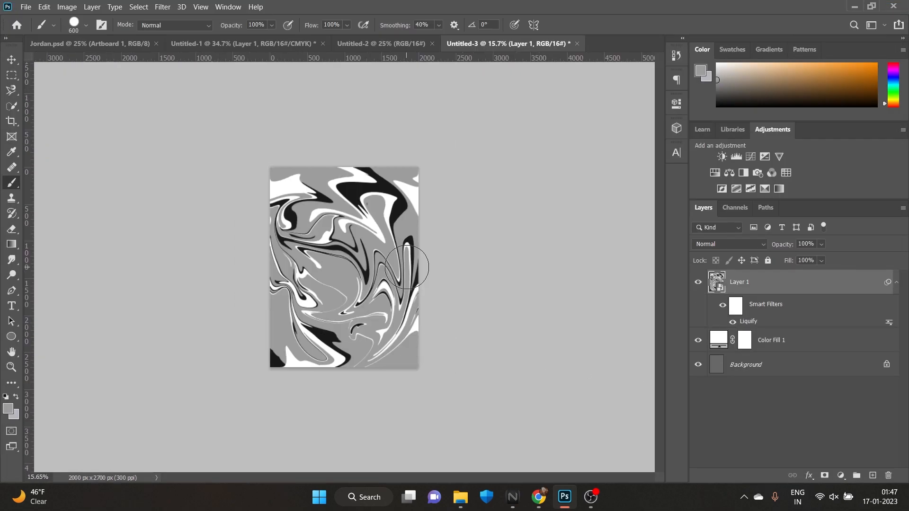
pyautogui.scroll(4, 407, 268)
# Add a Gradient Map adjustment layer over the marble artwork and set its starting color stop to bright blue
pyautogui.click(873, 476)
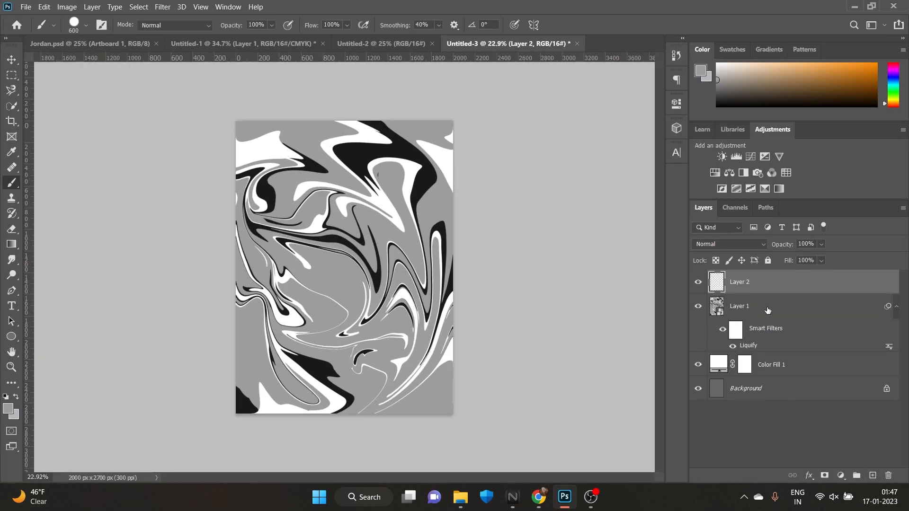
pyautogui.hotkey('ctrl', 'z')
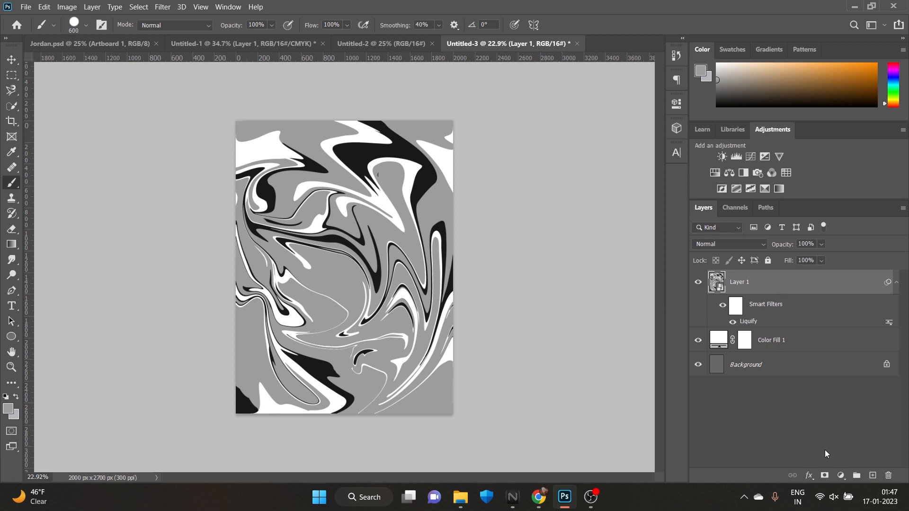
pyautogui.click(841, 475)
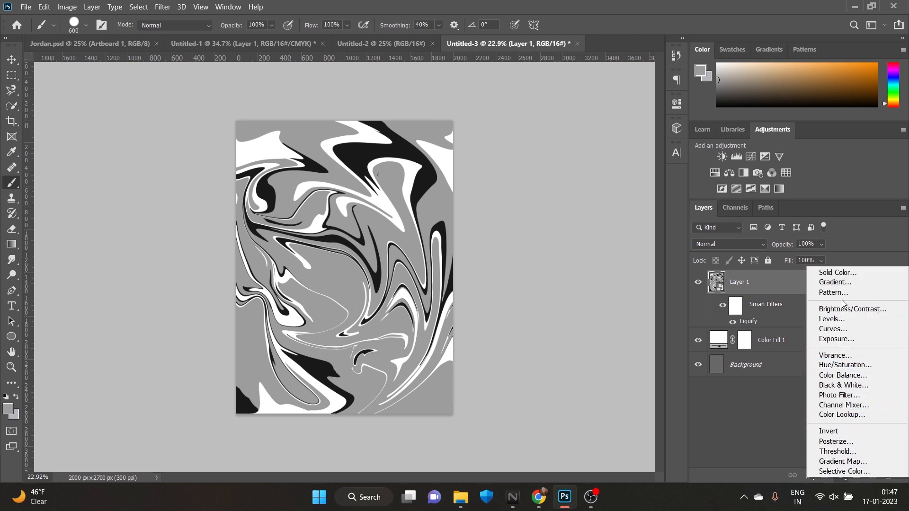
pyautogui.click(843, 461)
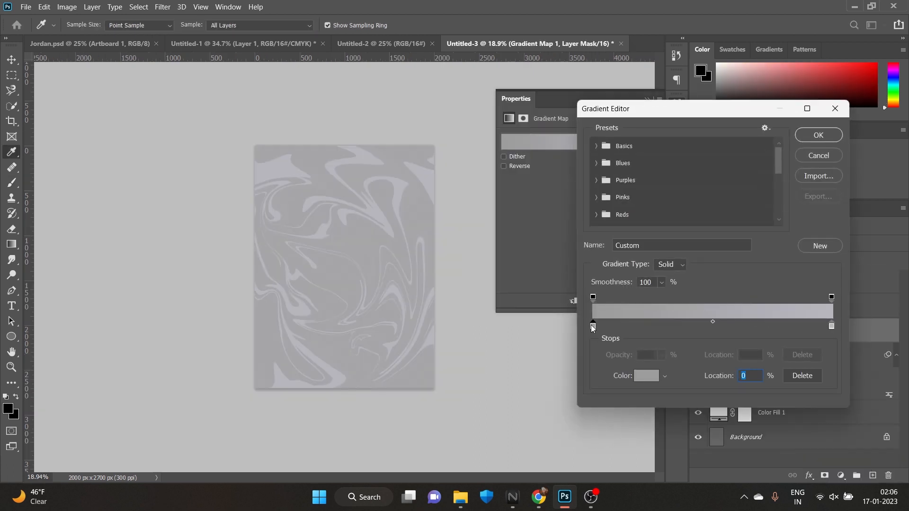
pyautogui.doubleClick(585, 326)
pyautogui.moveTo(662, 263); pyautogui.dragTo(666, 259)
pyautogui.click(649, 198)
pyautogui.click(747, 191)
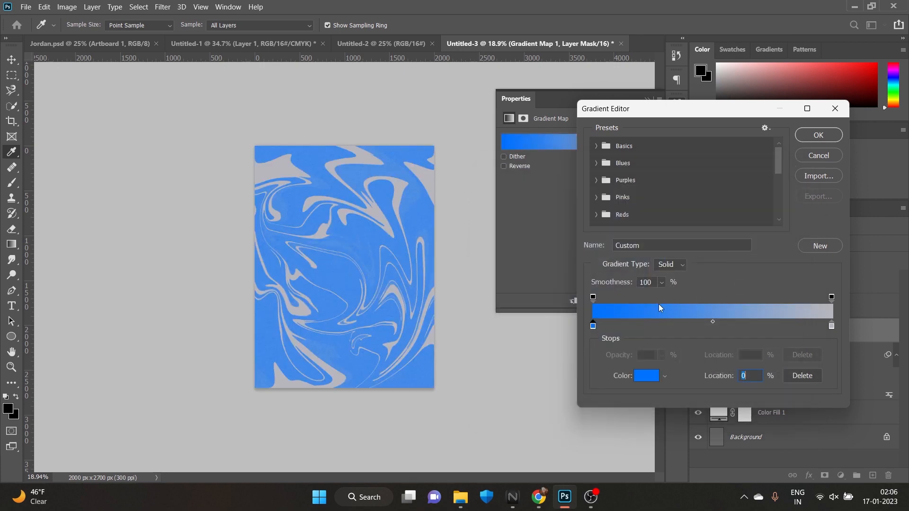
# Make the gradient's end stop black, move the blue stop to about 21% and apply the gradient
pyautogui.doubleClick(832, 327)
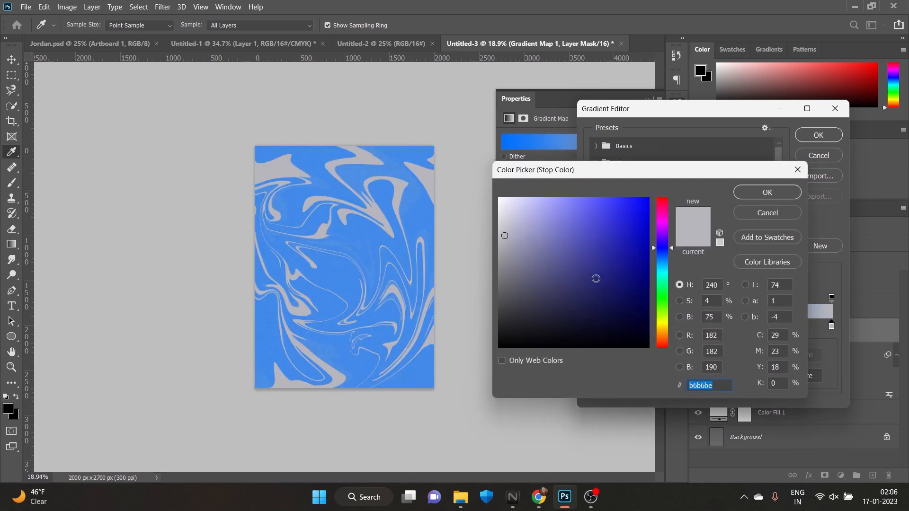
pyautogui.click(501, 346)
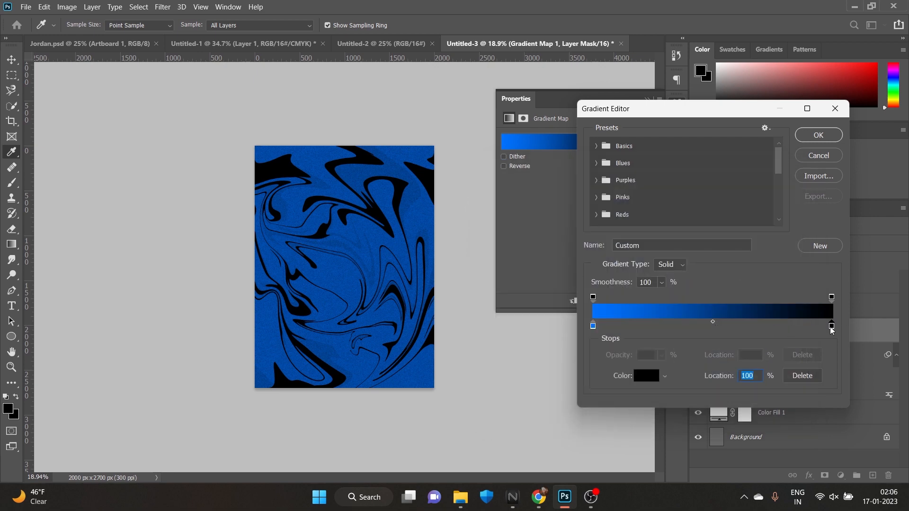
pyautogui.moveTo(832, 327)
pyautogui.mouseDown()
pyautogui.moveTo(666, 338)
pyautogui.moveTo(656, 327)
pyautogui.moveTo(612, 327)
pyautogui.moveTo(832, 327)
pyautogui.moveTo(601, 326)
pyautogui.moveTo(815, 327)
pyautogui.mouseUp()
pyautogui.click(594, 327)
pyautogui.click(606, 327)
pyautogui.moveTo(606, 327); pyautogui.dragTo(663, 335)
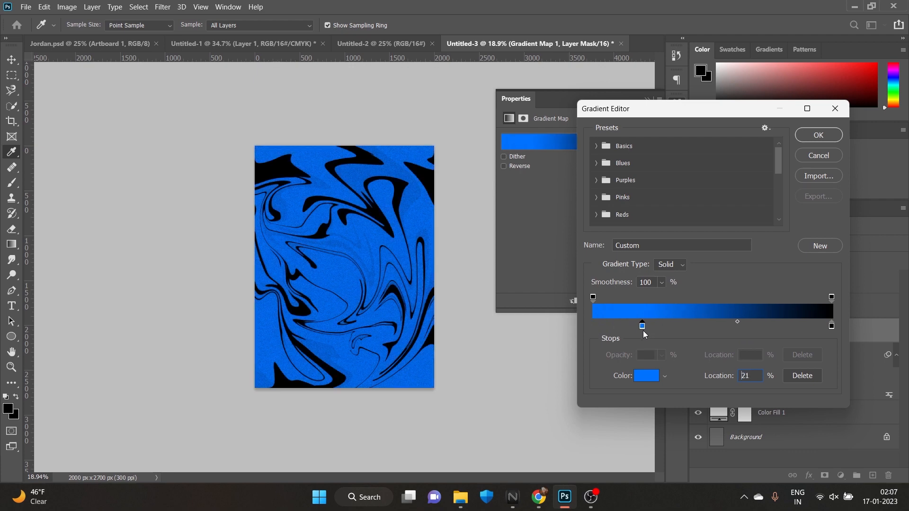
pyautogui.click(818, 141)
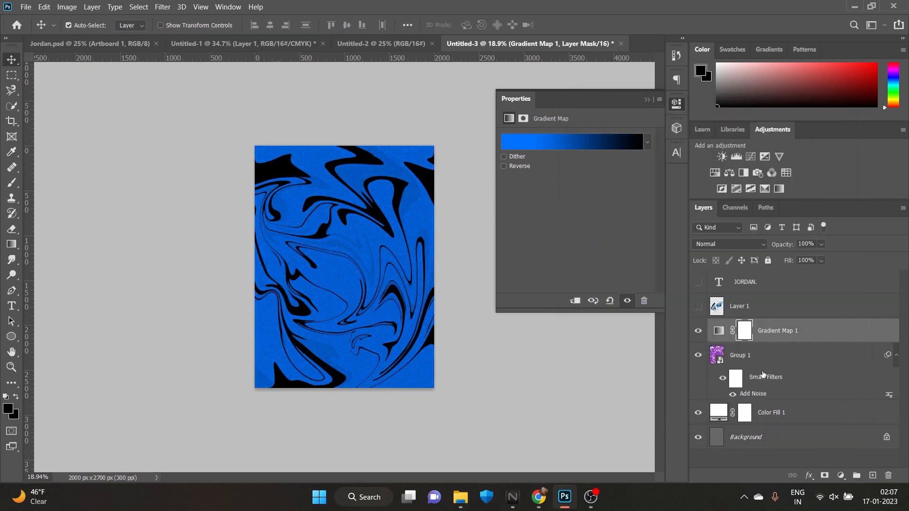
# Show the sneaker image layer and the JORDAN. text layer over the blue background
pyautogui.click(699, 306)
pyautogui.click(698, 283)
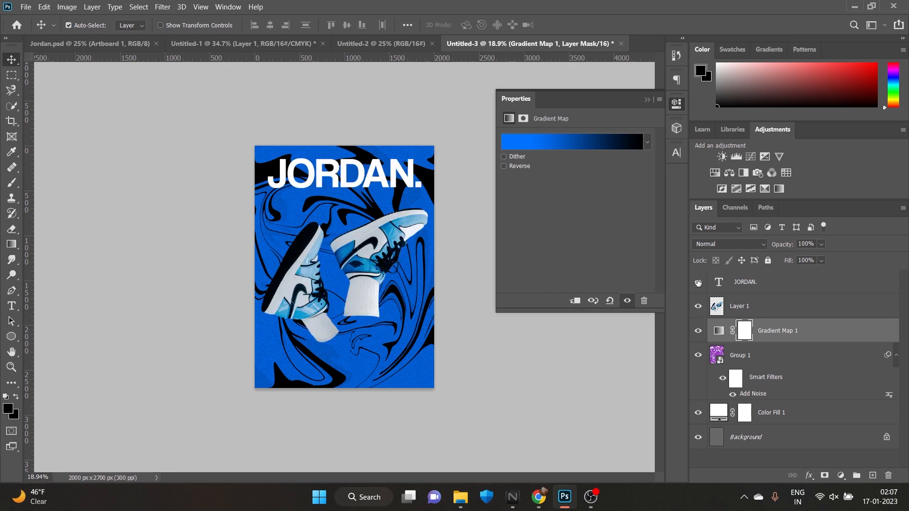
pyautogui.moveTo(375, 268)
pyautogui.mouseDown()
pyautogui.moveTo(379, 253)
pyautogui.moveTo(373, 265)
pyautogui.mouseUp()
pyautogui.scroll(2, 344, 266)
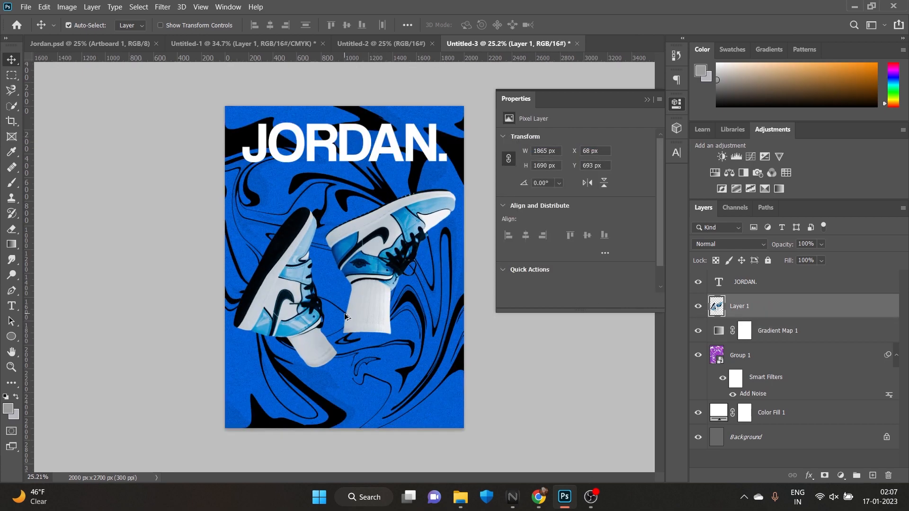
pyautogui.click(678, 112)
# Set the JORDAN. title's font size to 110.09 pt and recenter it horizontally above the sneakers
pyautogui.click(367, 156)
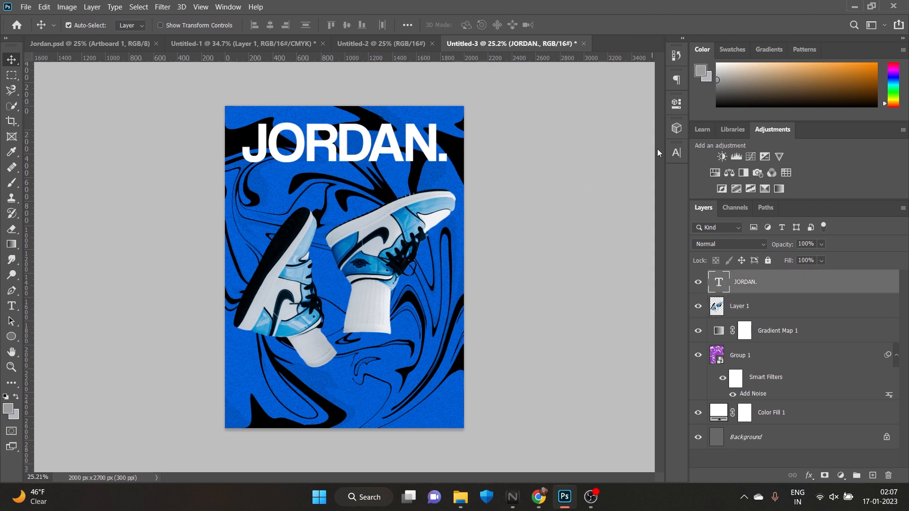
pyautogui.click(677, 152)
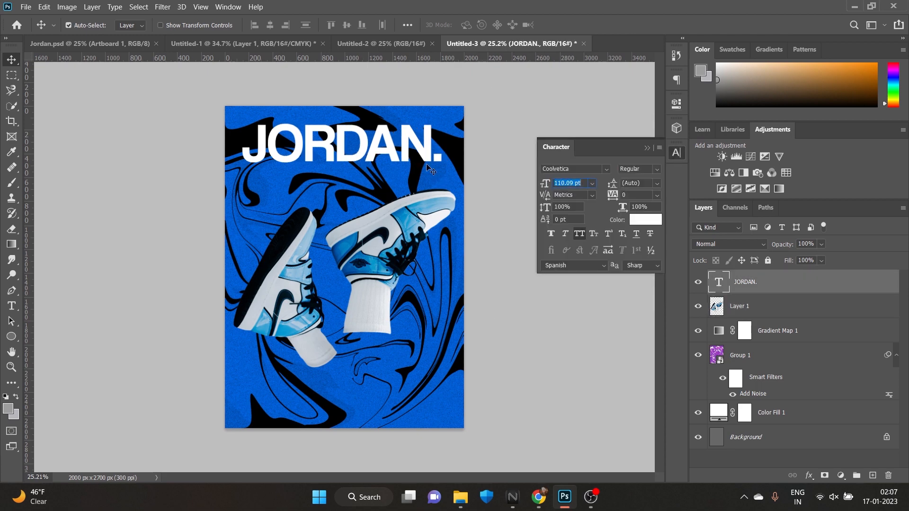
pyautogui.moveTo(409, 152); pyautogui.dragTo(411, 153)
pyautogui.click(566, 145)
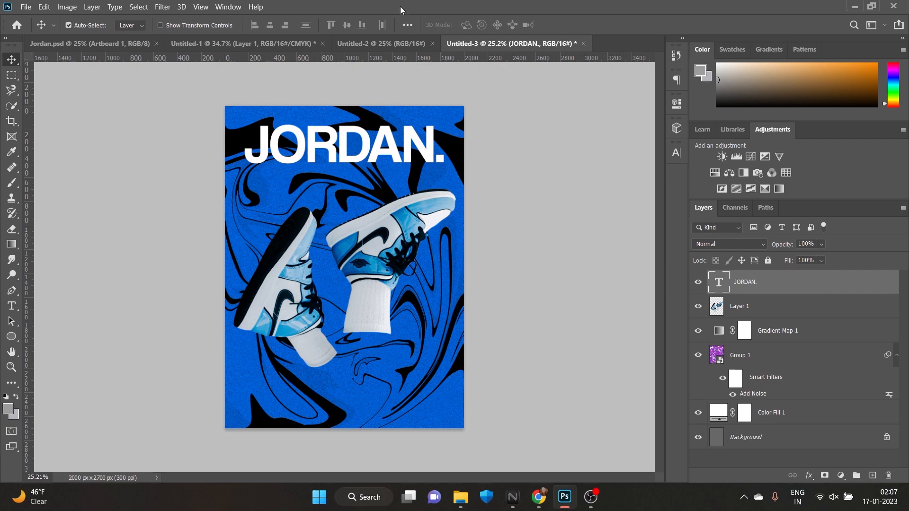
# Copy the wireframe globe from Jordan.psd into the poster document
pyautogui.click(96, 44)
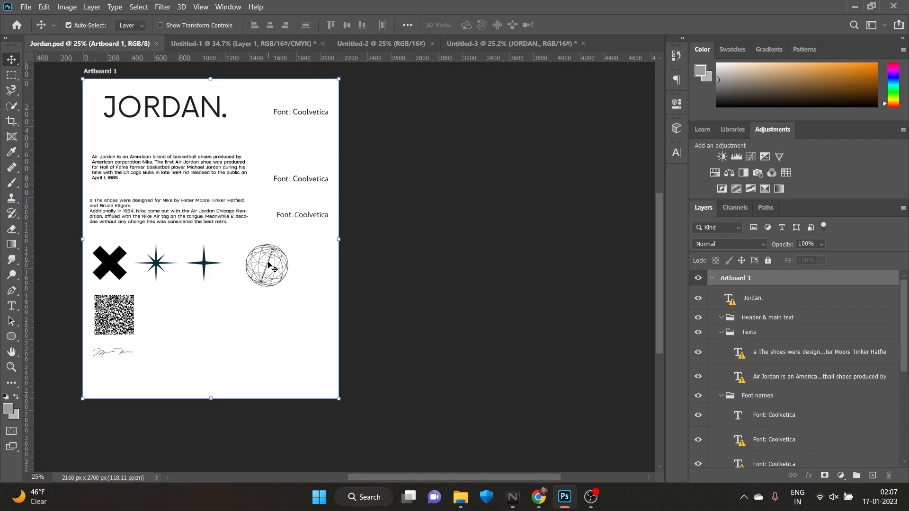
pyautogui.moveTo(268, 265); pyautogui.dragTo(282, 163)
pyautogui.click(473, 204)
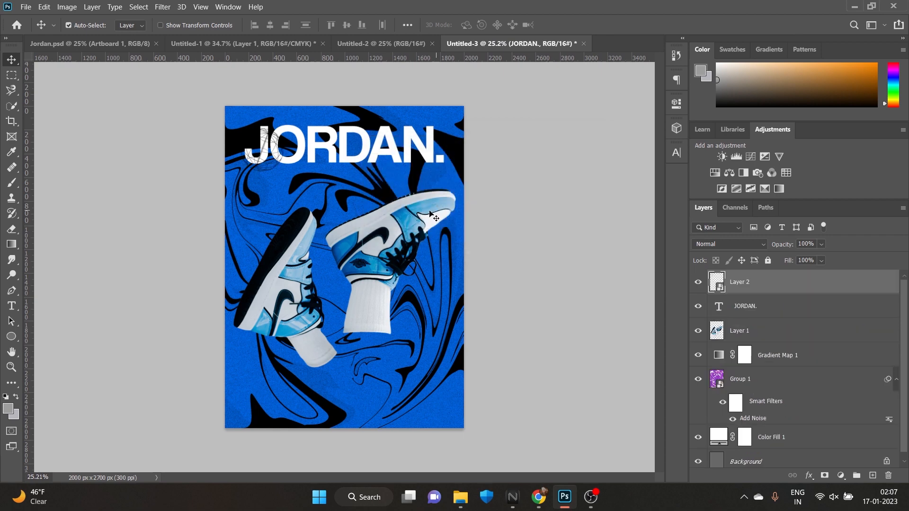
# Add a Color Overlay effect to the wireframe globe with the color set to white, ffffff
pyautogui.click(807, 477)
pyautogui.click(837, 430)
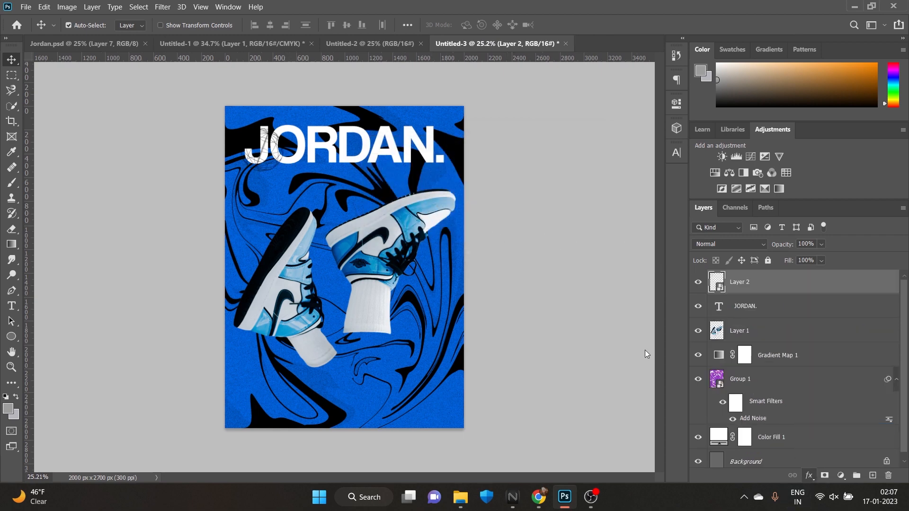
pyautogui.click(718, 199)
pyautogui.click(504, 202)
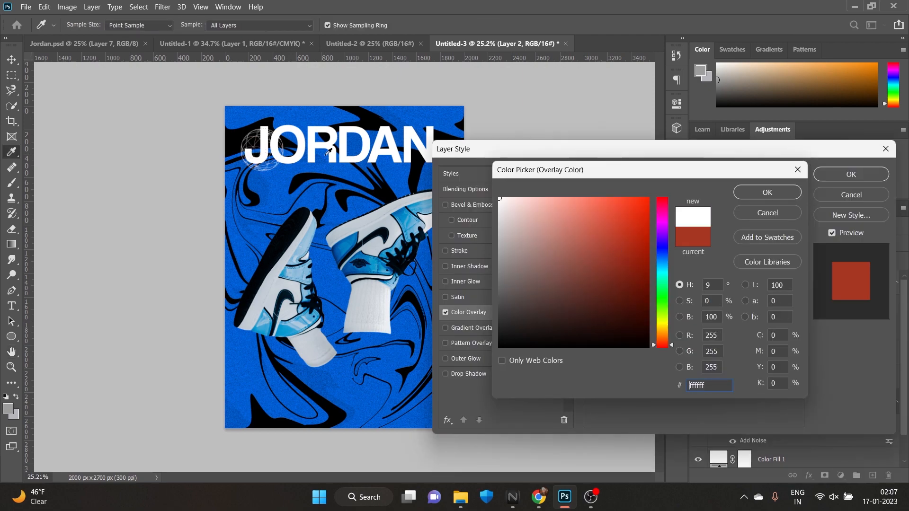
pyautogui.click(787, 195)
pyautogui.click(874, 175)
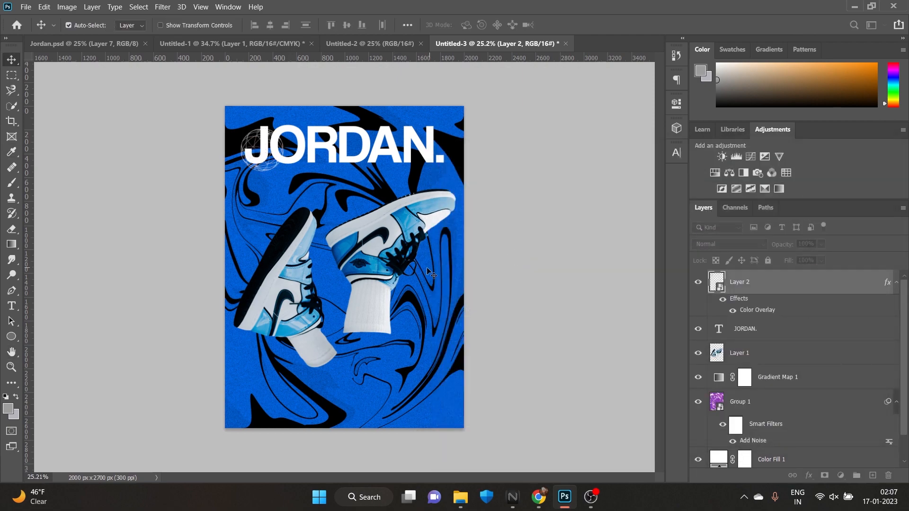
# Enlarge the globe and place it over the end of the JORDAN. title at the poster's upper-right corner
pyautogui.hotkey('ctrl', 't')
pyautogui.moveTo(285, 174)
pyautogui.mouseDown()
pyautogui.moveTo(326, 214)
pyautogui.moveTo(276, 180)
pyautogui.mouseUp()
pyautogui.press('Return')
pyautogui.click(249, 202)
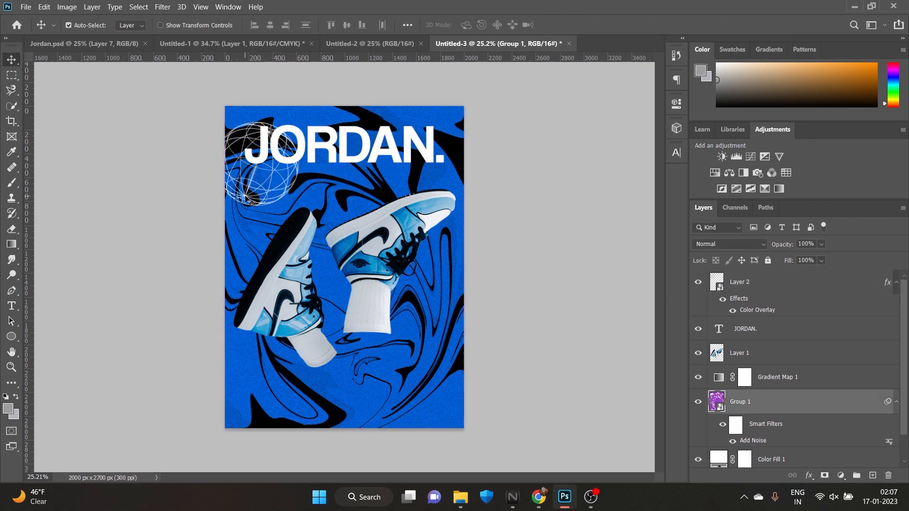
pyautogui.moveTo(250, 201); pyautogui.dragTo(408, 175)
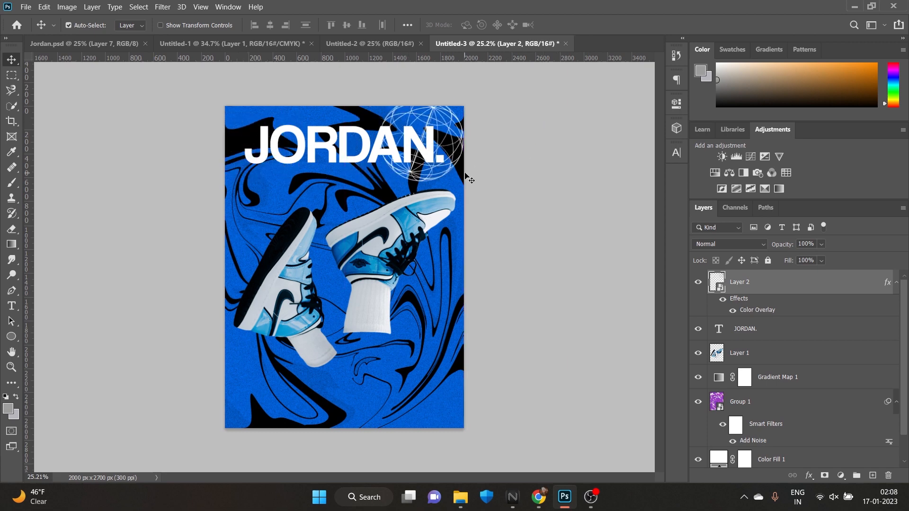
# Copy the black X icon from Jordan.psd into the poster and rotate it into a tilted plus beside the left shoe's toe
pyautogui.click(119, 43)
pyautogui.moveTo(114, 322); pyautogui.dragTo(271, 226)
pyautogui.click(463, 203)
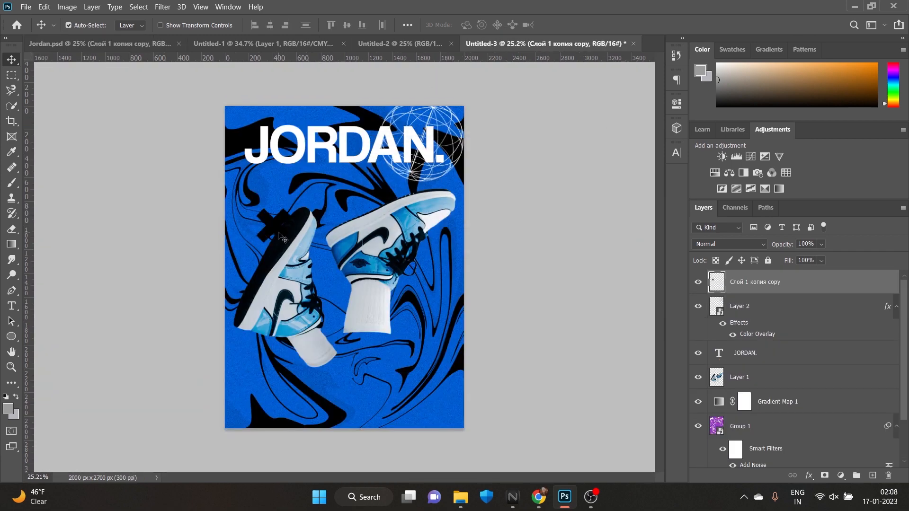
pyautogui.moveTo(265, 229); pyautogui.dragTo(292, 217)
pyautogui.hotkey('ctrl', 't')
pyautogui.click(587, 26)
pyautogui.hotkey('ctrl', 't')
pyautogui.click(587, 25)
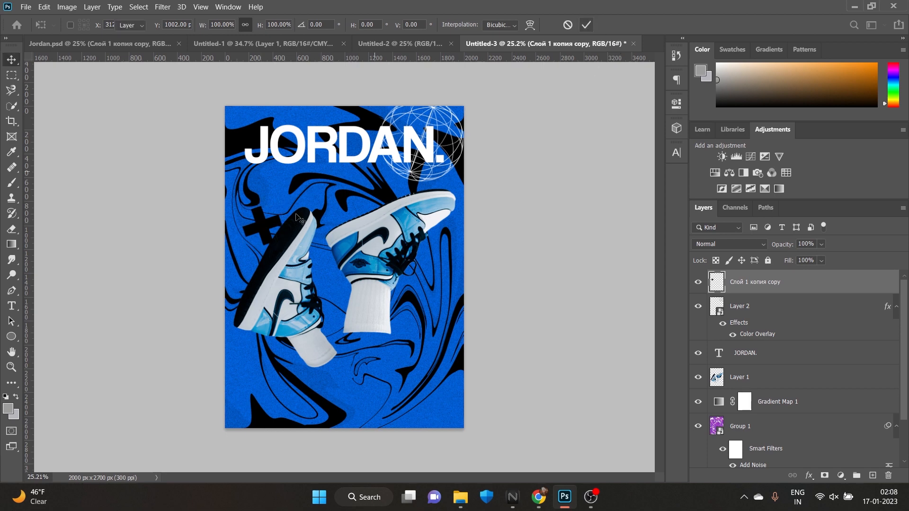
# Duplicate the black cross, place the copy beside the right shoe's laces and give it a white Color Overlay
pyautogui.hotkey('ctrl', 'j')
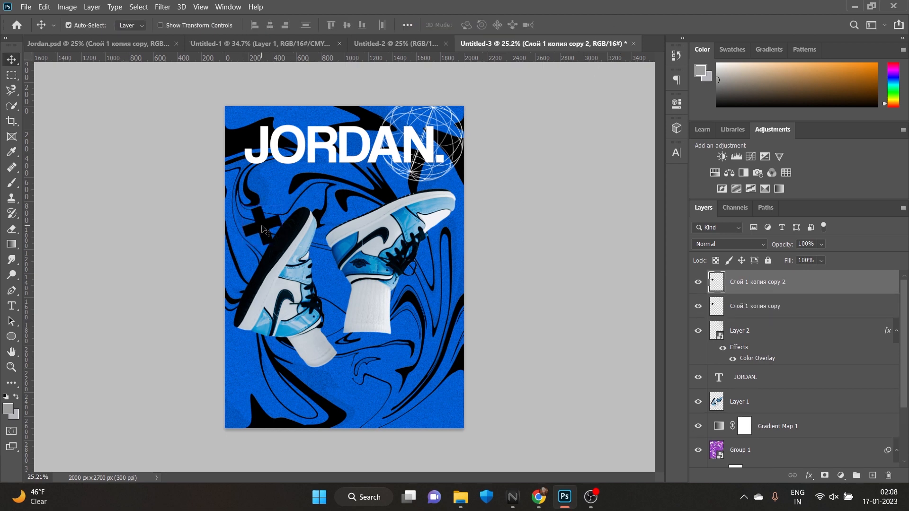
pyautogui.moveTo(266, 232); pyautogui.dragTo(415, 280)
pyautogui.click(809, 476)
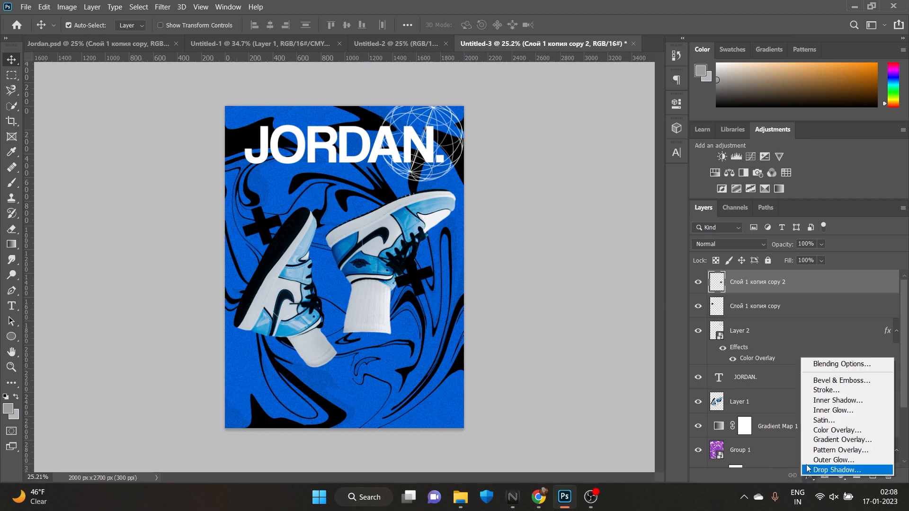
pyautogui.click(826, 429)
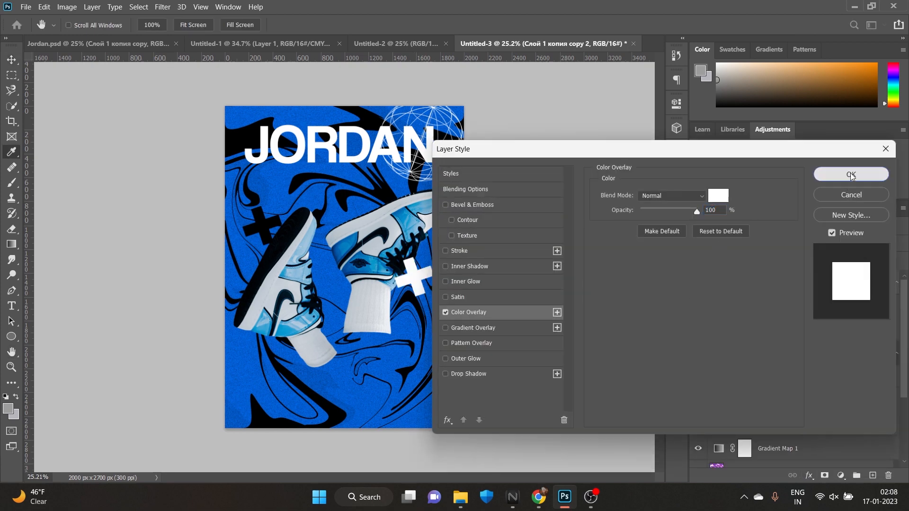
pyautogui.click(851, 174)
# Move the white cross layer beneath the sneaker layer and scale the cross down near the right shoe's laces
pyautogui.moveTo(802, 292); pyautogui.dragTo(817, 438)
pyautogui.moveTo(425, 271); pyautogui.dragTo(413, 309)
pyautogui.hotkey('ctrl', 't')
pyautogui.moveTo(401, 295); pyautogui.dragTo(383, 194)
pyautogui.click(588, 21)
# Duplicate the white cross as a smaller one just above the right shoe and raise the black cross slightly
pyautogui.hotkey('ctrl', 'j')
pyautogui.hotkey('ctrl', 't')
pyautogui.click(586, 25)
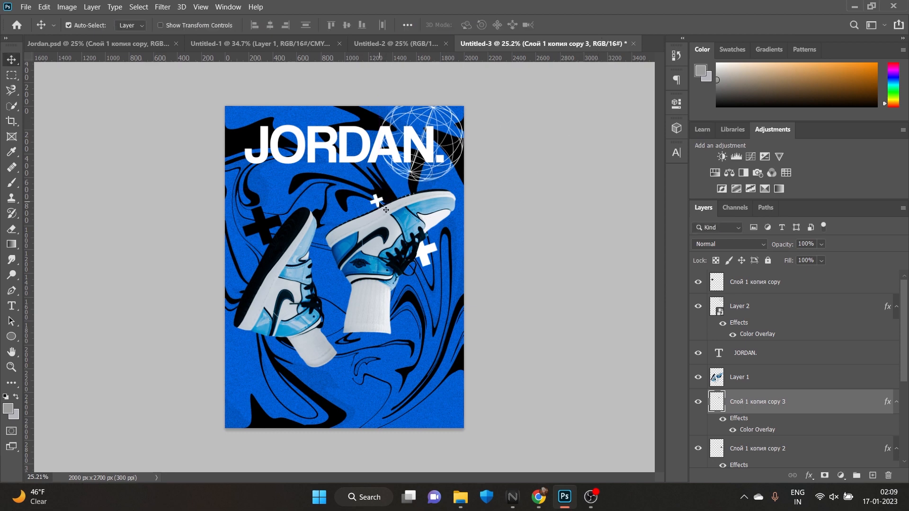
pyautogui.moveTo(272, 222); pyautogui.dragTo(272, 206)
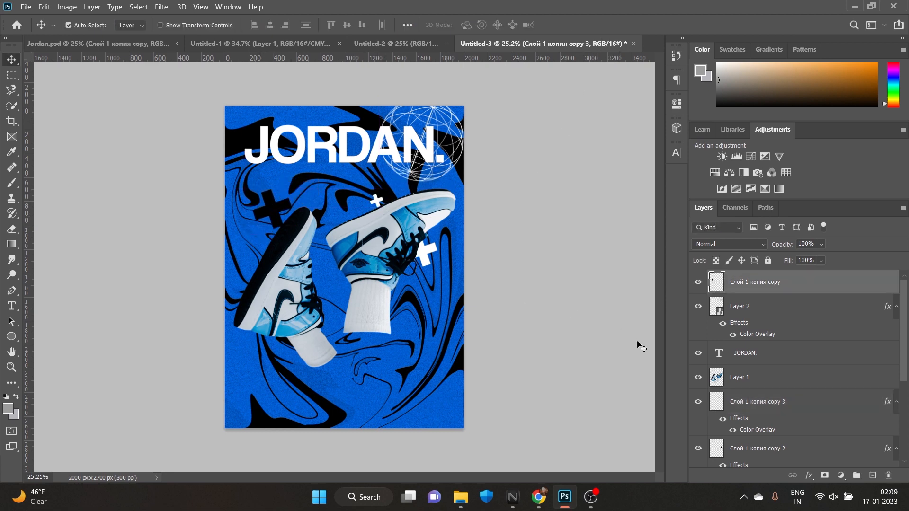
# Copy the eight-pointed star from Jordan.psd into the poster and place it on the left shoe's swoosh
pyautogui.click(113, 41)
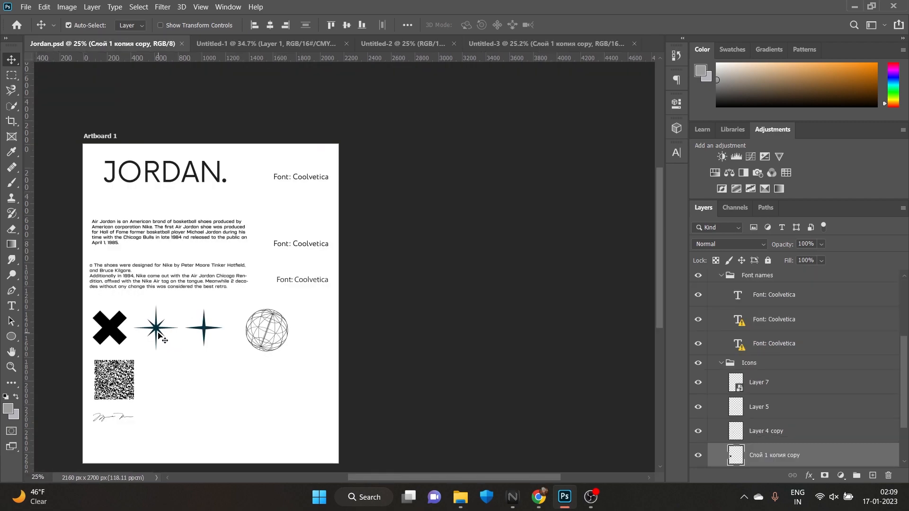
pyautogui.moveTo(158, 332); pyautogui.dragTo(524, 442)
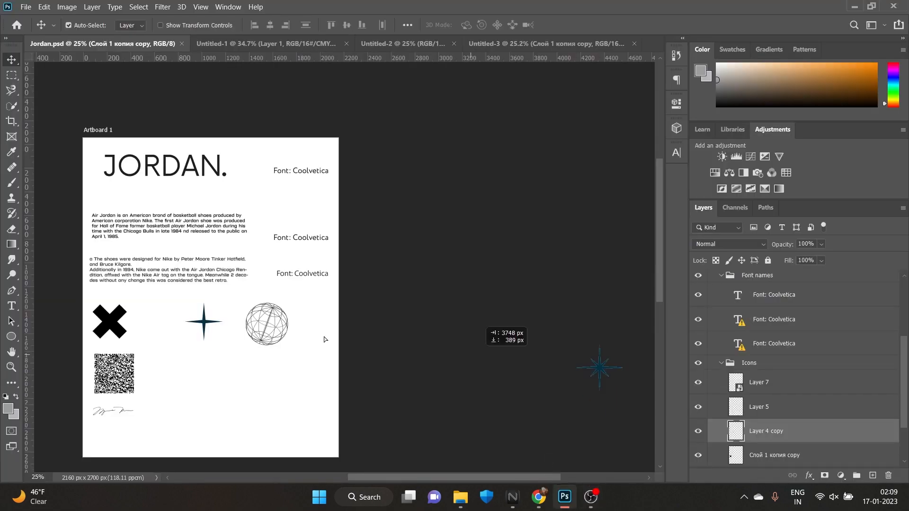
pyautogui.moveTo(599, 365); pyautogui.dragTo(431, 123)
pyautogui.moveTo(546, 20); pyautogui.dragTo(281, 307)
pyautogui.press('y')
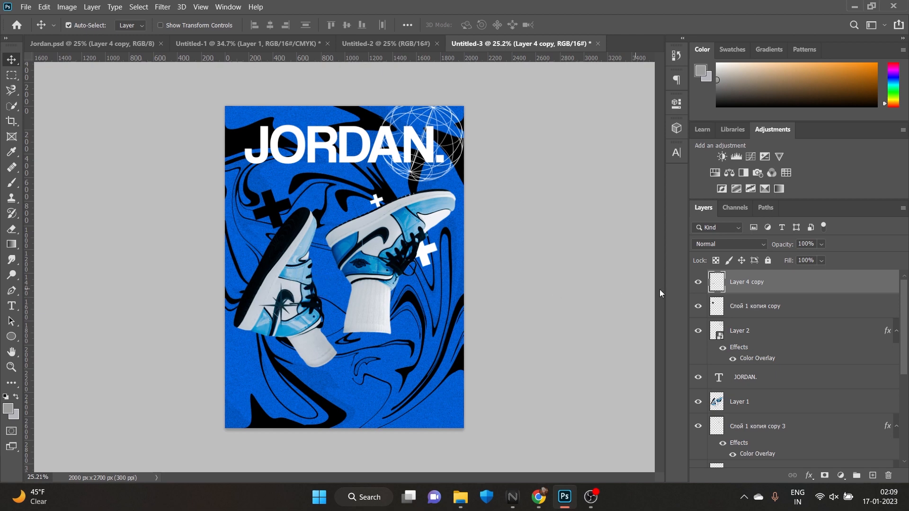
# Give the star a white Color Overlay and place a duplicate of it on the right shoe's swoosh
pyautogui.click(809, 476)
pyautogui.click(825, 431)
pyautogui.click(818, 176)
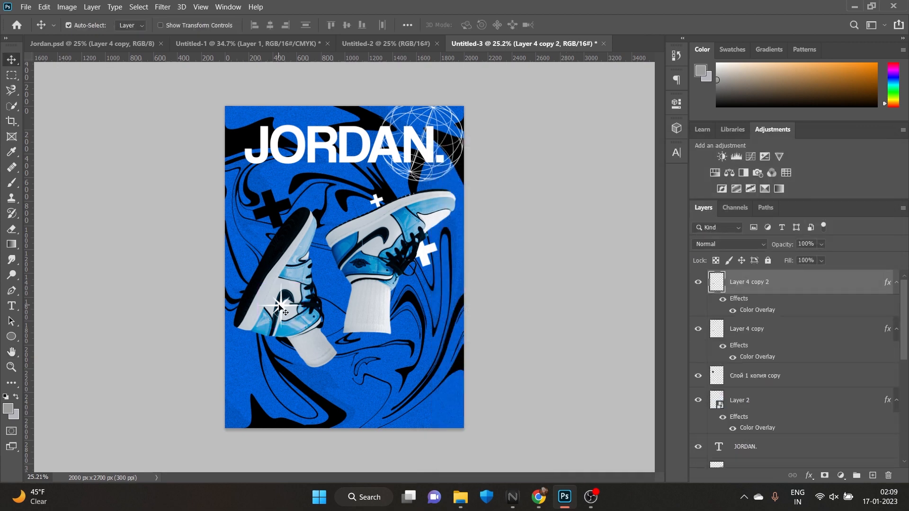
pyautogui.moveTo(286, 312); pyautogui.dragTo(367, 246)
pyautogui.click(265, 43)
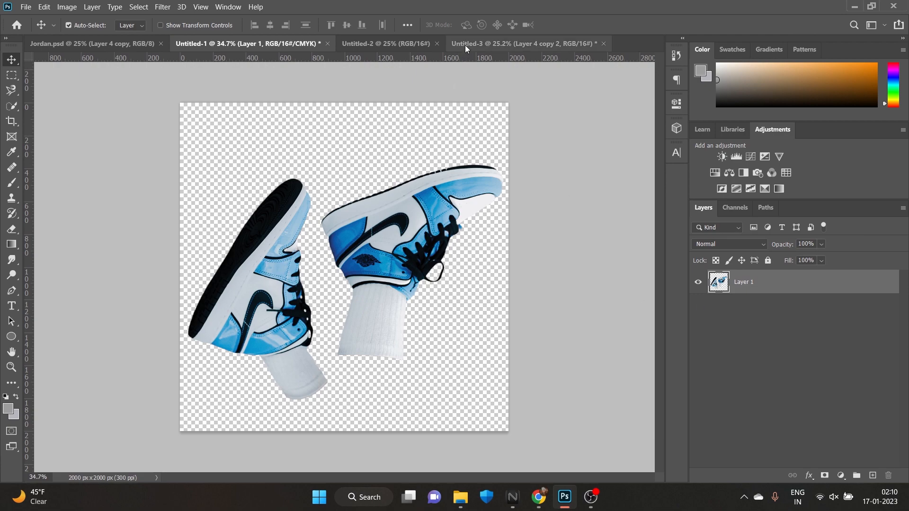
pyautogui.click(467, 45)
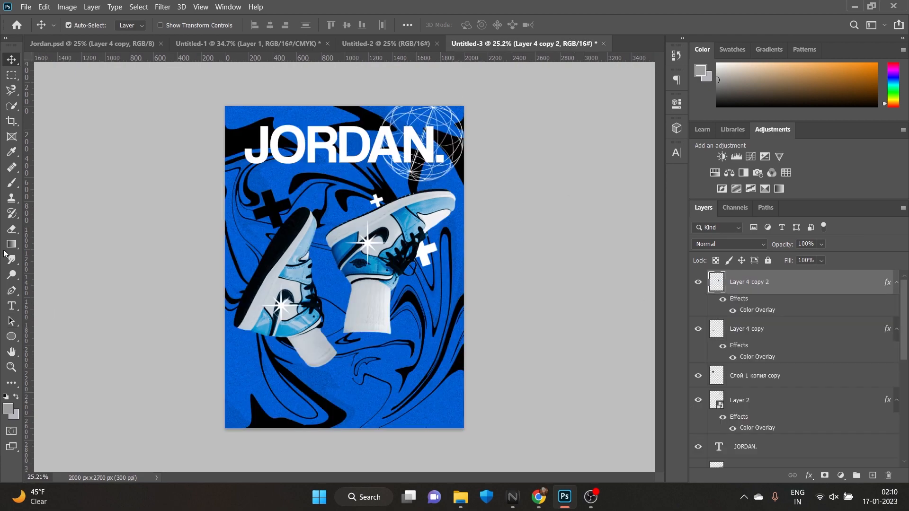
# Draw a flat ellipse about 397 × 31 px at the bottom of the right shoe's sock and fill it with black
pyautogui.click(11, 336)
pyautogui.scroll(2, 348, 297)
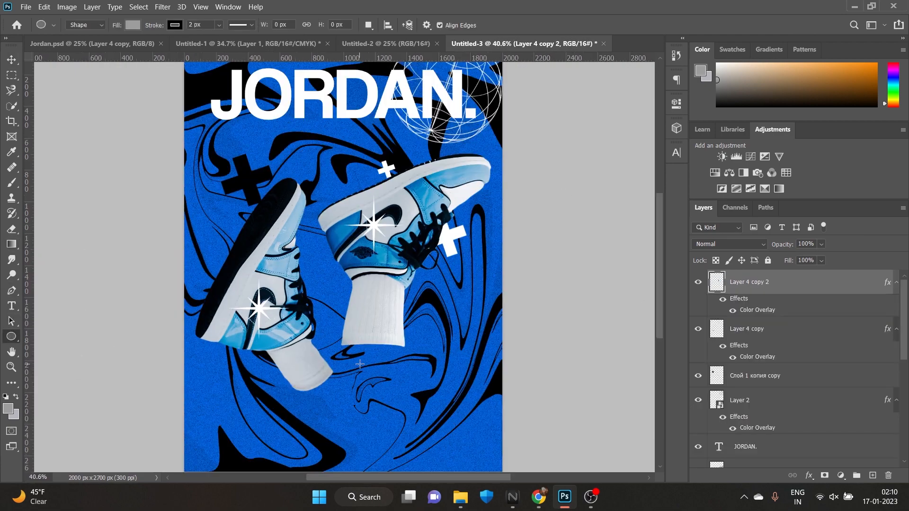
pyautogui.scroll(6, 360, 364)
pyautogui.moveTo(298, 321); pyautogui.dragTo(531, 338)
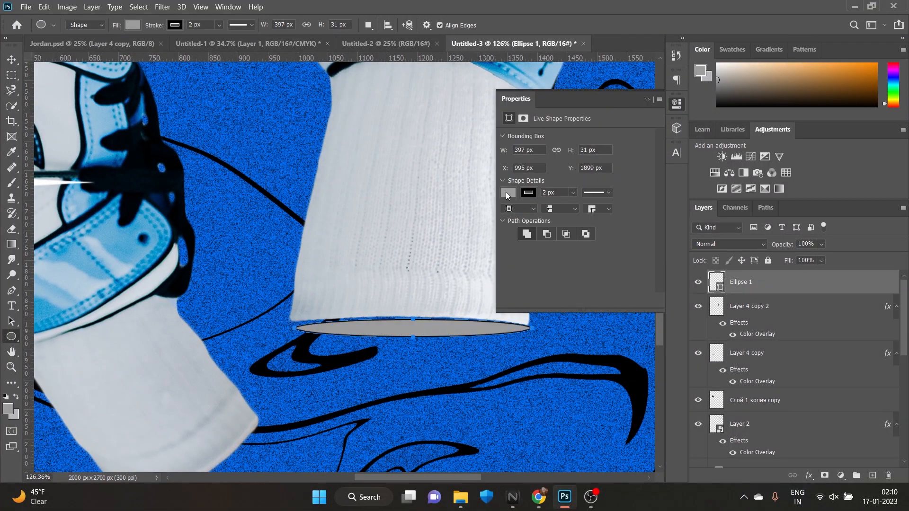
pyautogui.click(508, 192)
pyautogui.click(523, 254)
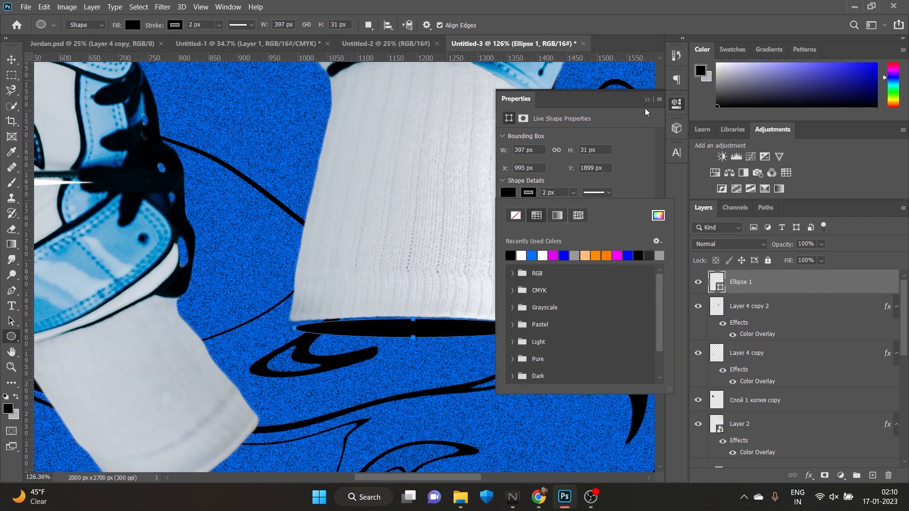
pyautogui.click(450, 345)
# Shift the black ellipse slightly toward the sock's bottom edge and move its layer directly beneath the sneaker layer
pyautogui.click(11, 60)
pyautogui.moveTo(360, 334)
pyautogui.mouseDown()
pyautogui.moveTo(372, 327)
pyautogui.moveTo(361, 330)
pyautogui.mouseUp()
pyautogui.moveTo(811, 283); pyautogui.dragTo(811, 381)
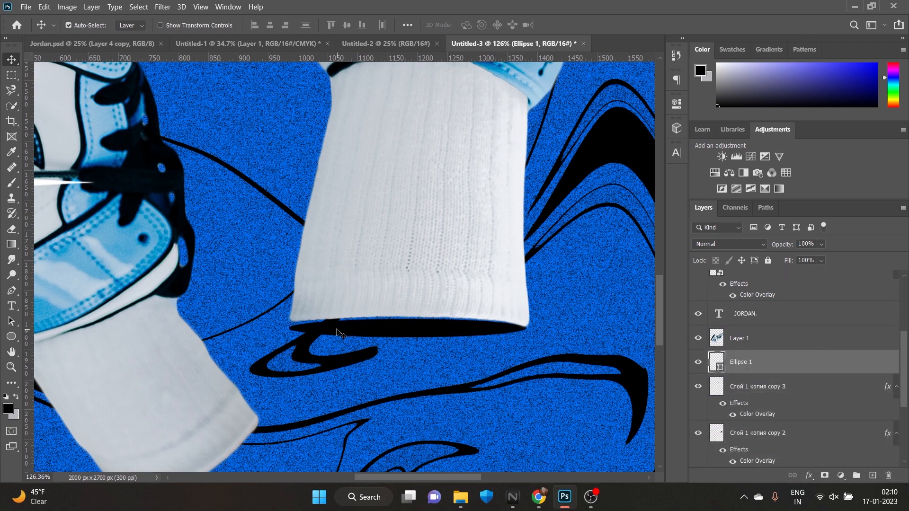
# Fine-tune the black ellipse with Free Transform so it fits the sock's bottom edge as a dark opening
pyautogui.hotkey('ctrl', 't')
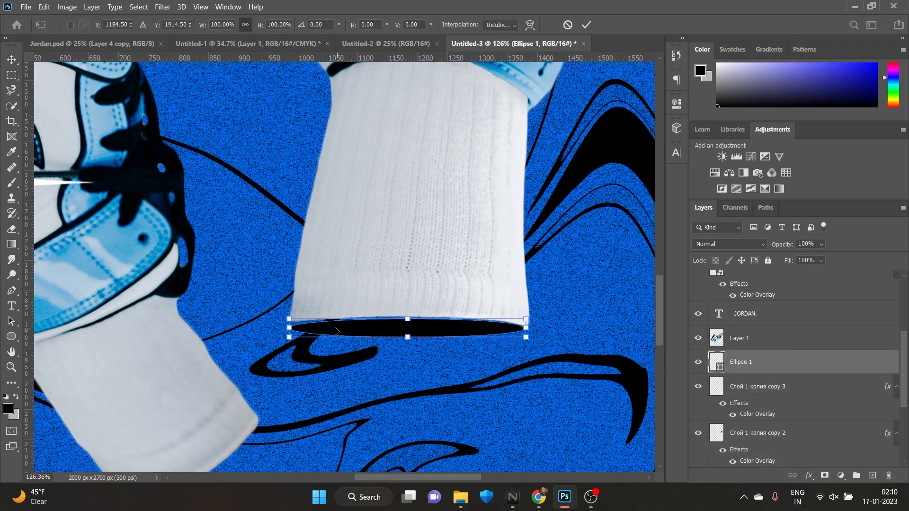
pyautogui.moveTo(336, 330); pyautogui.dragTo(336, 330)
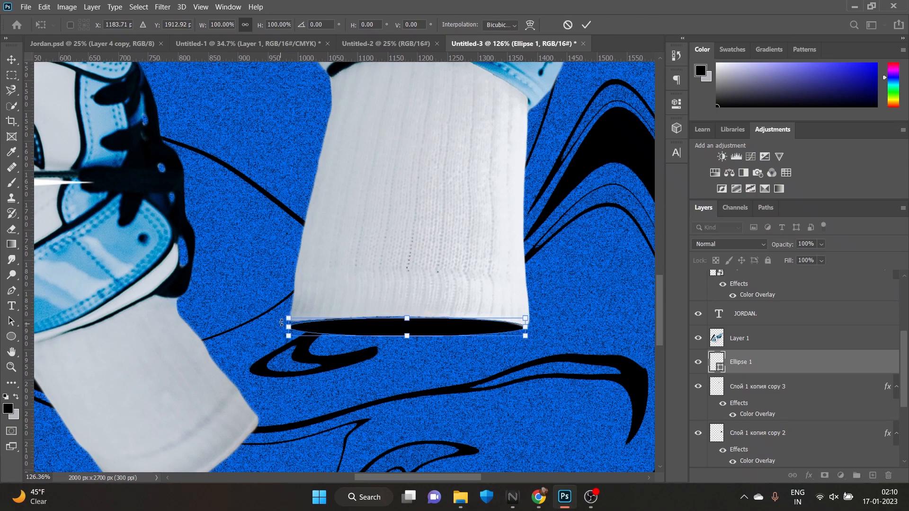
pyautogui.moveTo(282, 323); pyautogui.dragTo(281, 322)
pyautogui.moveTo(404, 329); pyautogui.dragTo(405, 327)
pyautogui.click(588, 26)
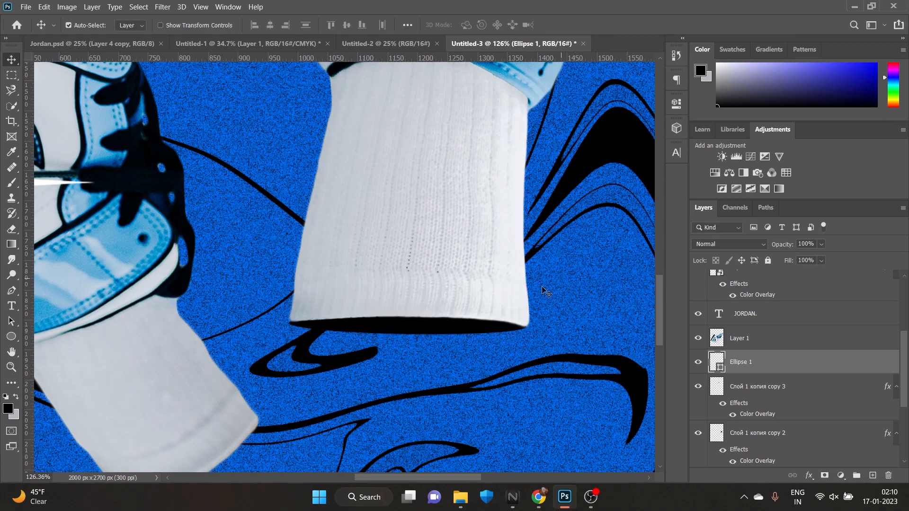
pyautogui.hotkey('ctrl', '0')
pyautogui.scroll(-2, 396, 326)
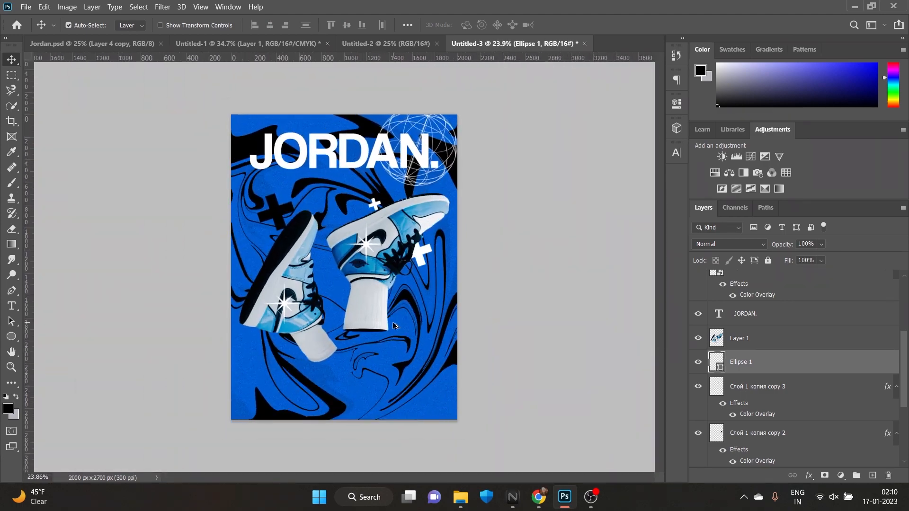
# Duplicate the star on the right shoe and place the copy over the sock below it
pyautogui.click(365, 248)
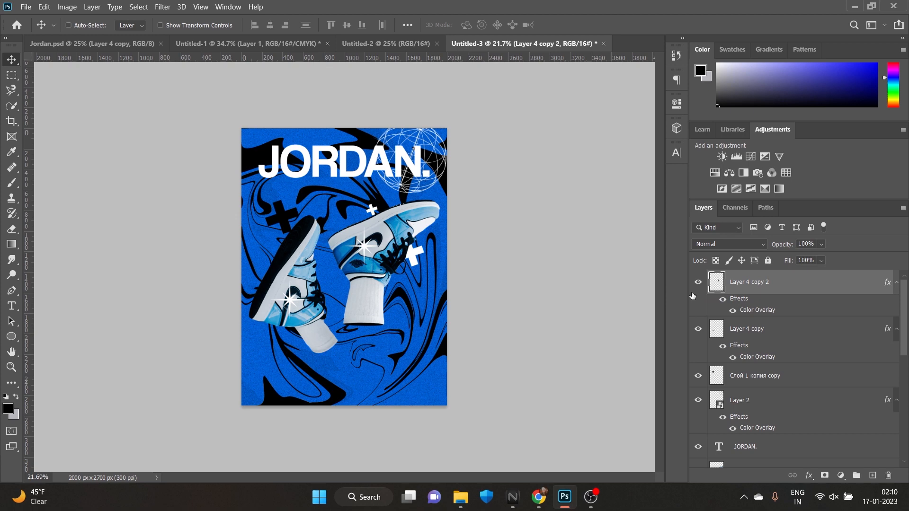
pyautogui.hotkey('ctrl', 'j')
pyautogui.moveTo(364, 245); pyautogui.dragTo(368, 296)
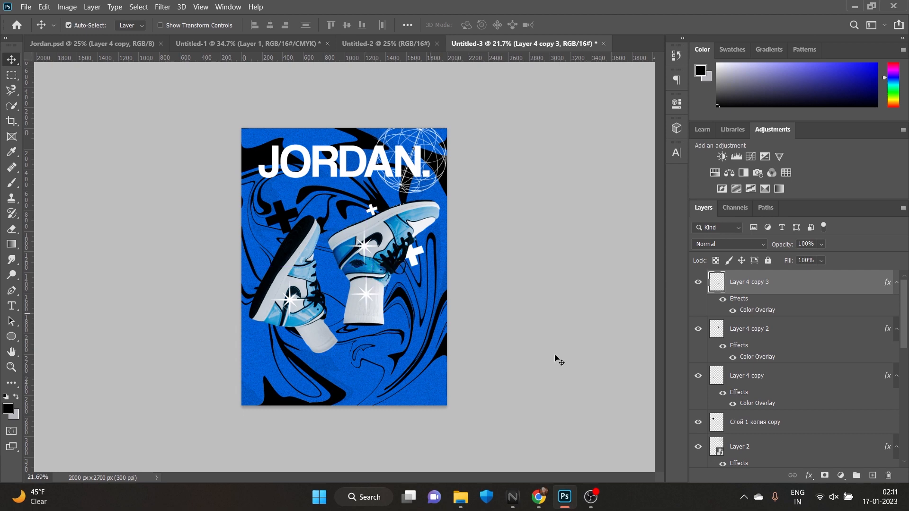
# Change the Color Overlay of the star on the sock to black, 000000
pyautogui.click(809, 475)
pyautogui.click(829, 434)
pyautogui.click(719, 197)
pyautogui.moveTo(635, 246); pyautogui.dragTo(498, 350)
pyautogui.click(788, 191)
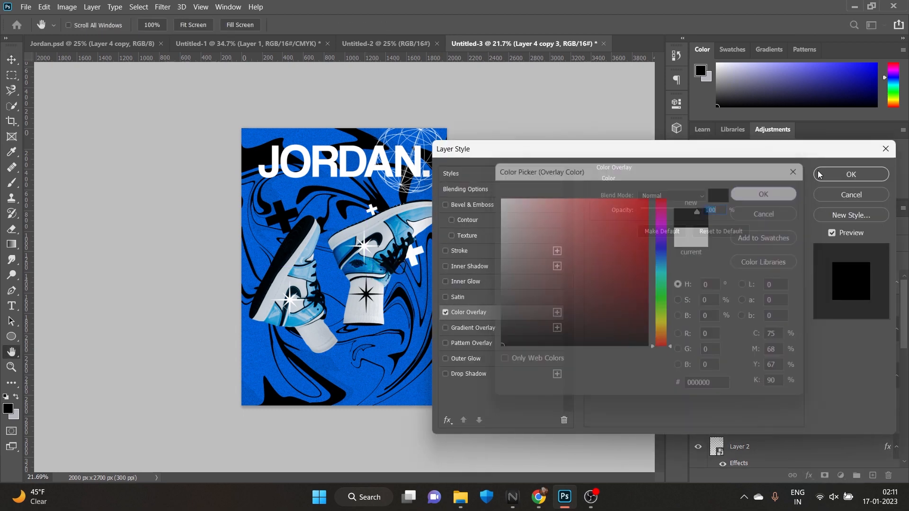
pyautogui.click(820, 174)
# Scale the black star to 59.59% and move it to the poster's right edge beside the right shoe's toe
pyautogui.hotkey('ctrl', 't')
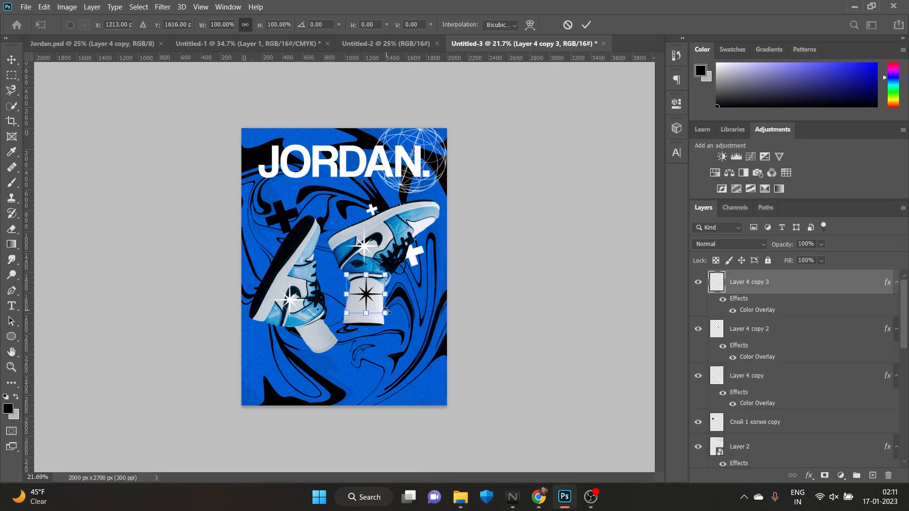
pyautogui.moveTo(388, 311); pyautogui.dragTo(445, 234)
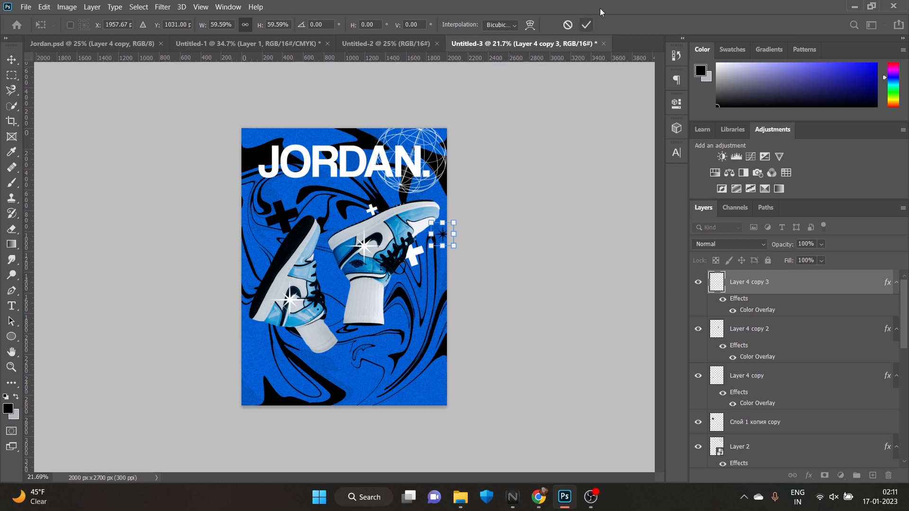
pyautogui.click(586, 24)
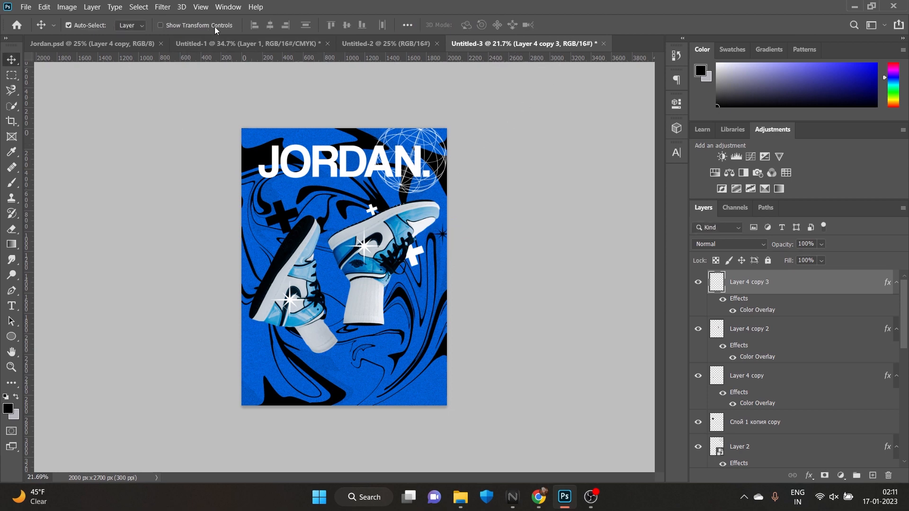
pyautogui.click(63, 8)
pyautogui.click(280, 100)
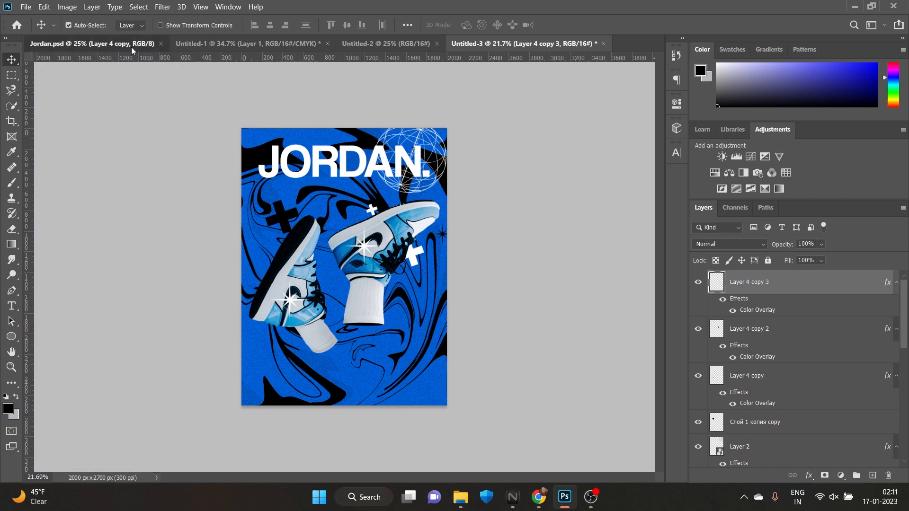
# Copy the four-pointed star from Jordan.psd into the poster and place it over the left shoe's toe
pyautogui.click(132, 46)
pyautogui.moveTo(203, 326); pyautogui.dragTo(413, 183)
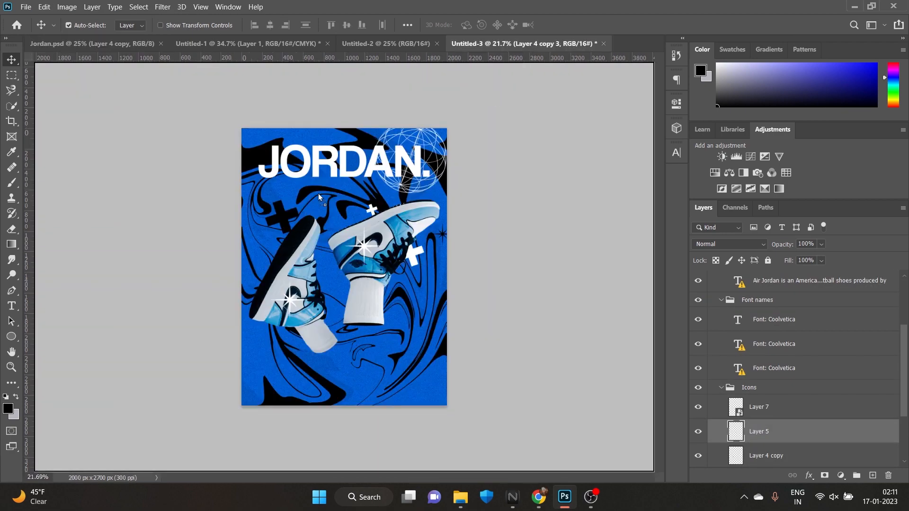
pyautogui.moveTo(308, 241); pyautogui.dragTo(310, 241)
pyautogui.press('Return')
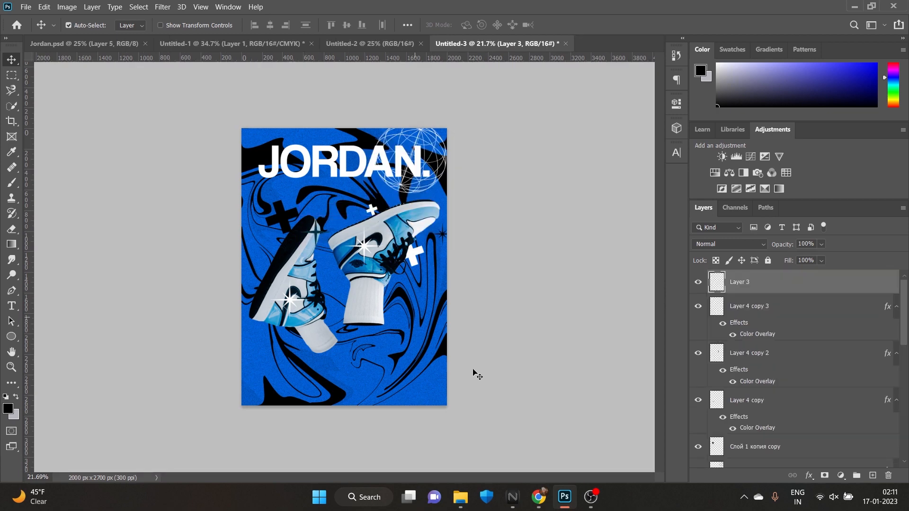
pyautogui.click(592, 497)
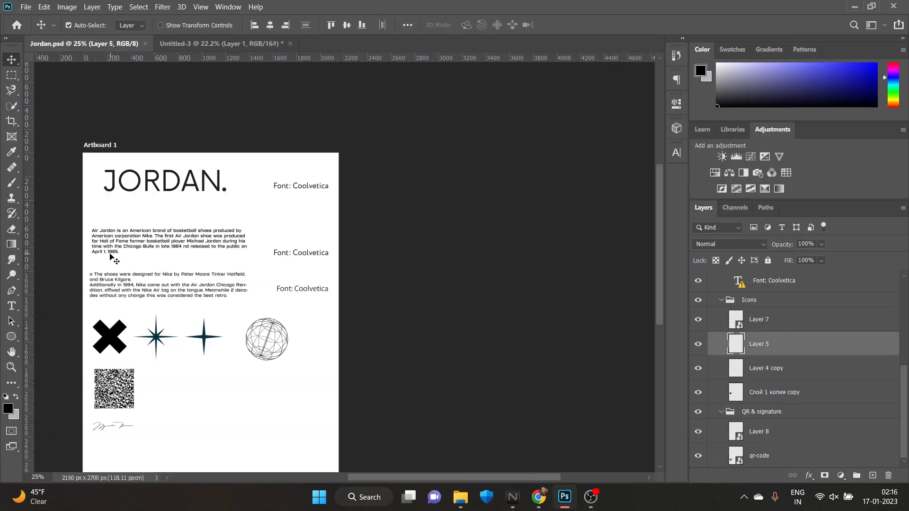
# Copy the "Air Jordan is an American brand" paragraph from Jordan.psd, scale it to 74.29% and place it in the poster's lower left area
pyautogui.moveTo(112, 258); pyautogui.dragTo(323, 374)
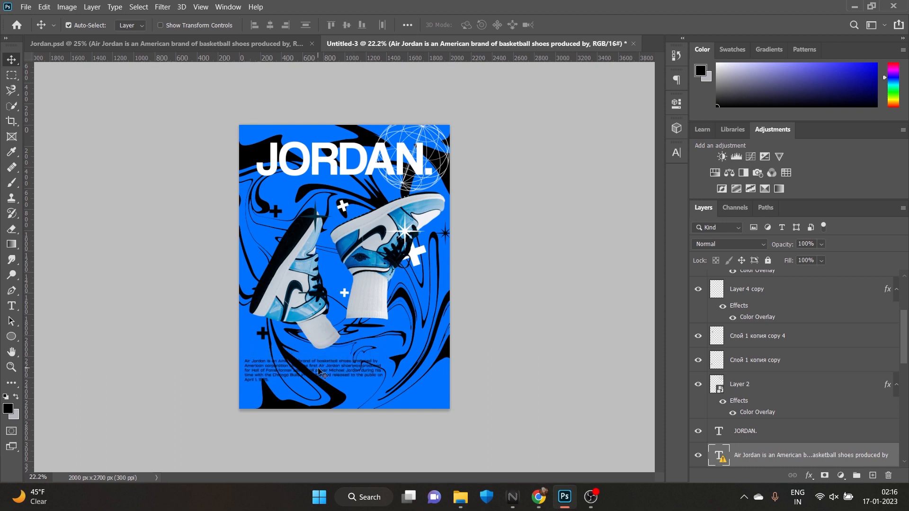
pyautogui.hotkey('ctrl', 'r')
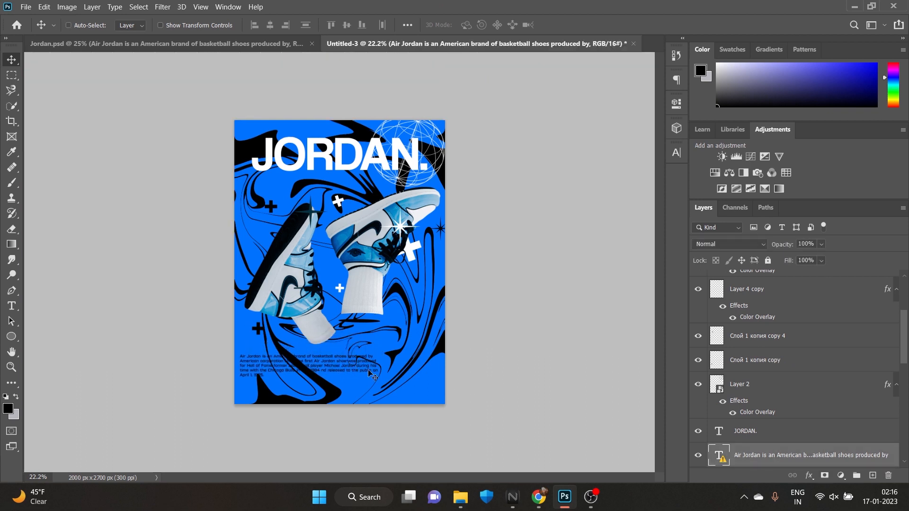
pyautogui.hotkey('ctrl', 't')
pyautogui.click(575, 232)
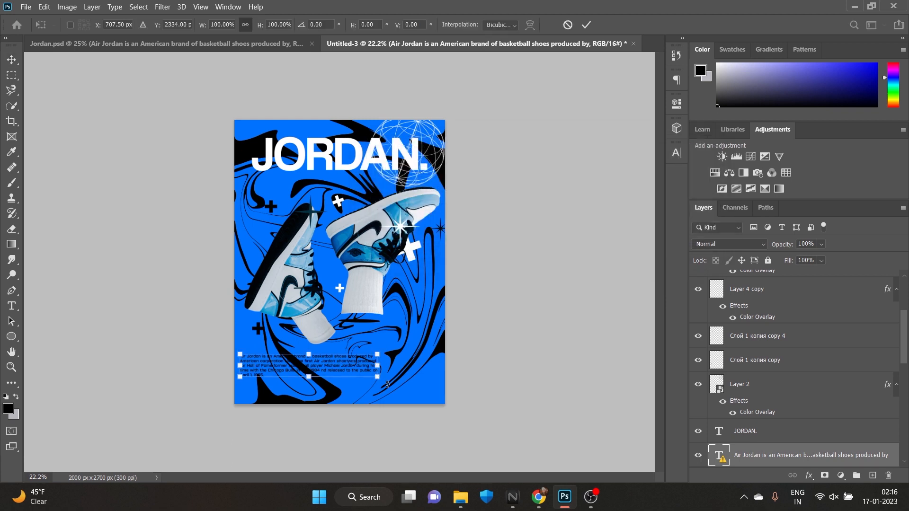
pyautogui.moveTo(379, 378); pyautogui.dragTo(323, 376)
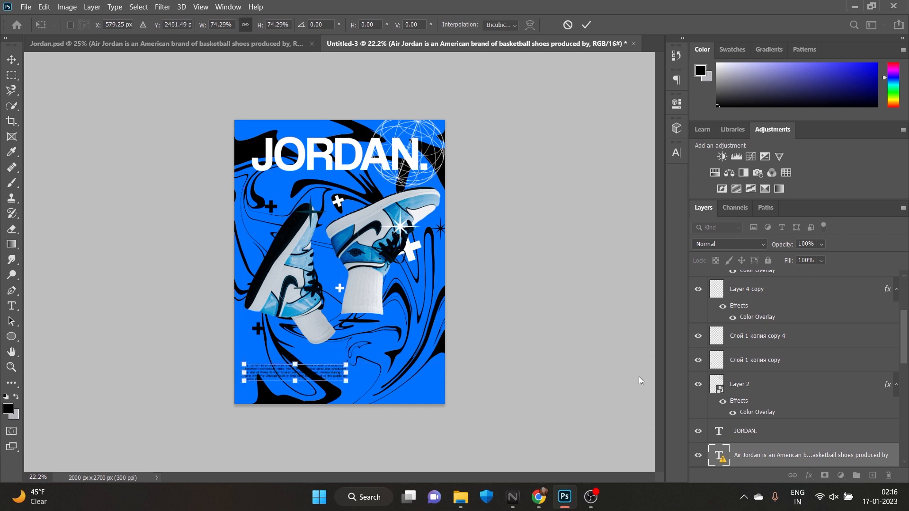
pyautogui.click(587, 25)
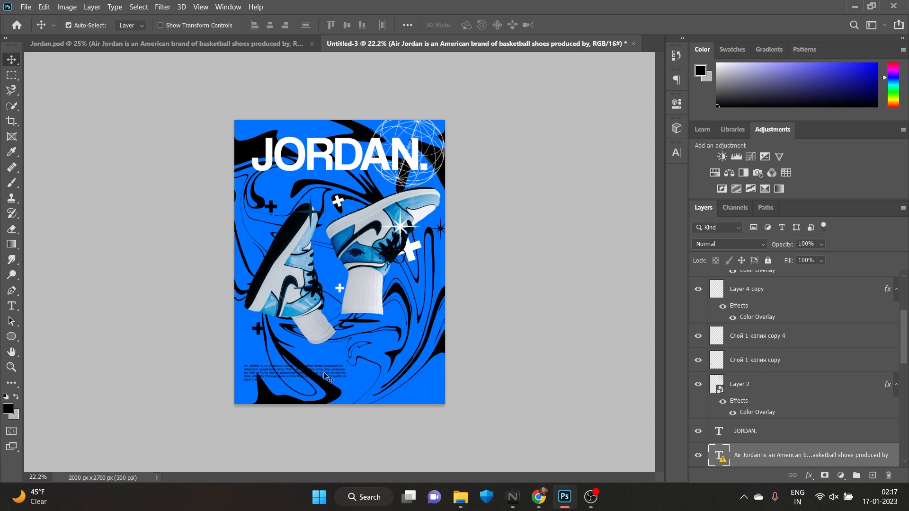
# Apply a white Color Overlay, ffffff, to the "Air Jordan is an American brand" paragraph
pyautogui.click(810, 475)
pyautogui.click(826, 428)
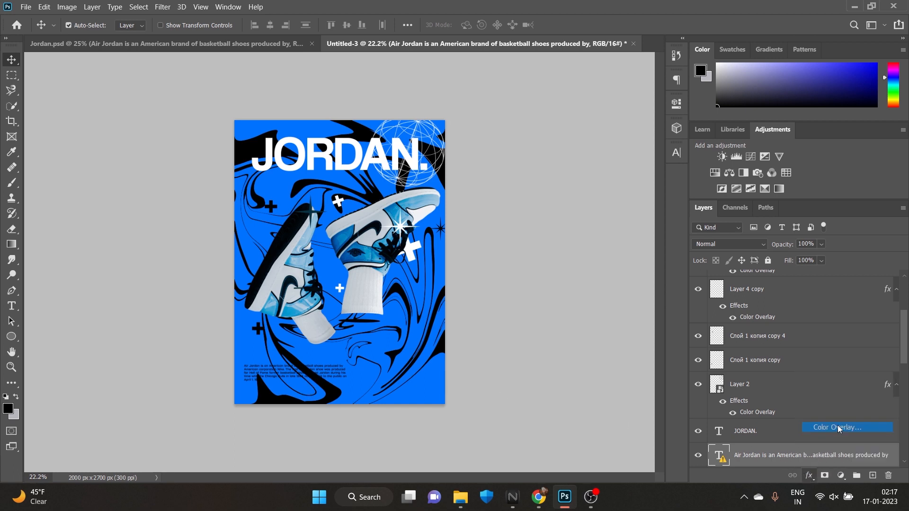
pyautogui.click(710, 198)
pyautogui.click(499, 197)
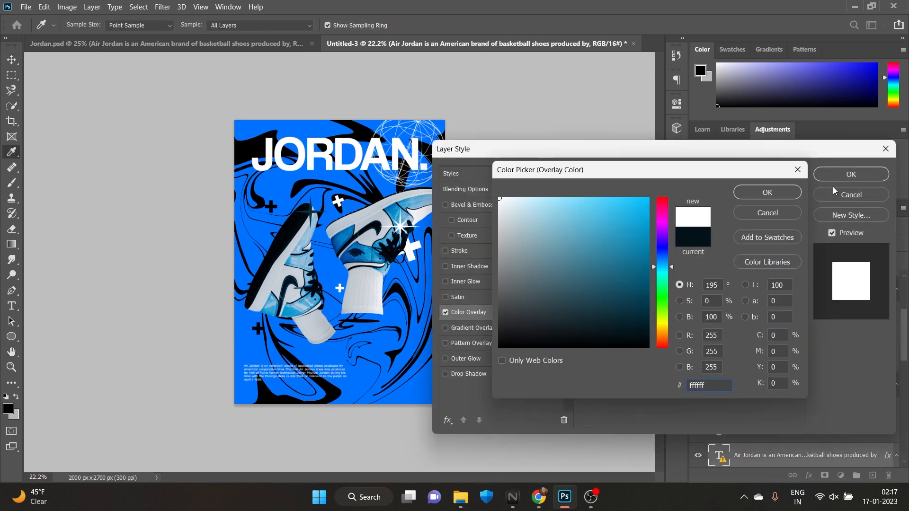
pyautogui.click(777, 193)
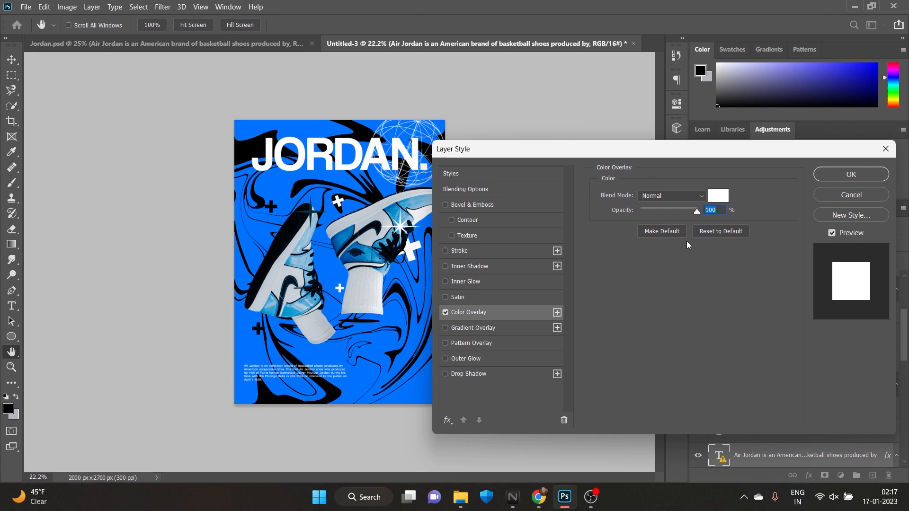
pyautogui.click(881, 177)
# Bring in the "The shoes were designed for Nike" paragraph from Jordan.psd, scale it to 71.82% and place it directly beneath the first paragraph
pyautogui.click(237, 44)
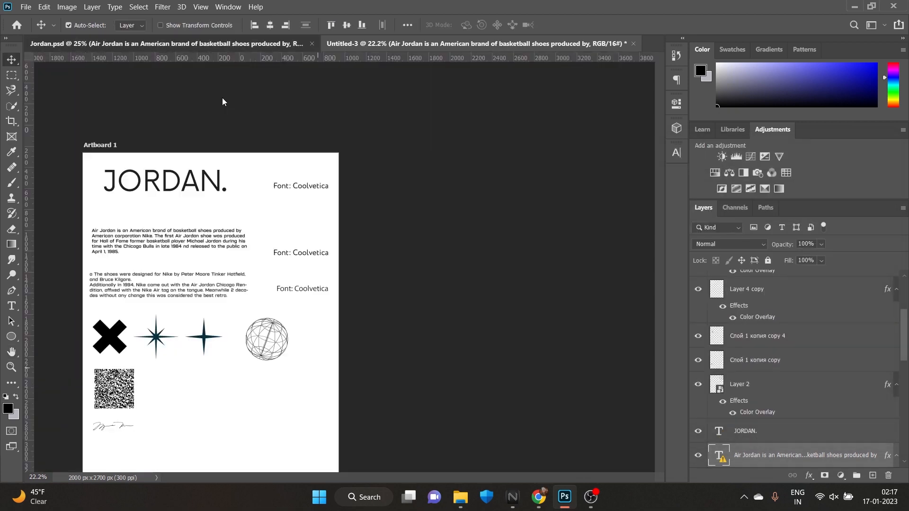
pyautogui.moveTo(118, 287); pyautogui.dragTo(303, 394)
pyautogui.click(594, 229)
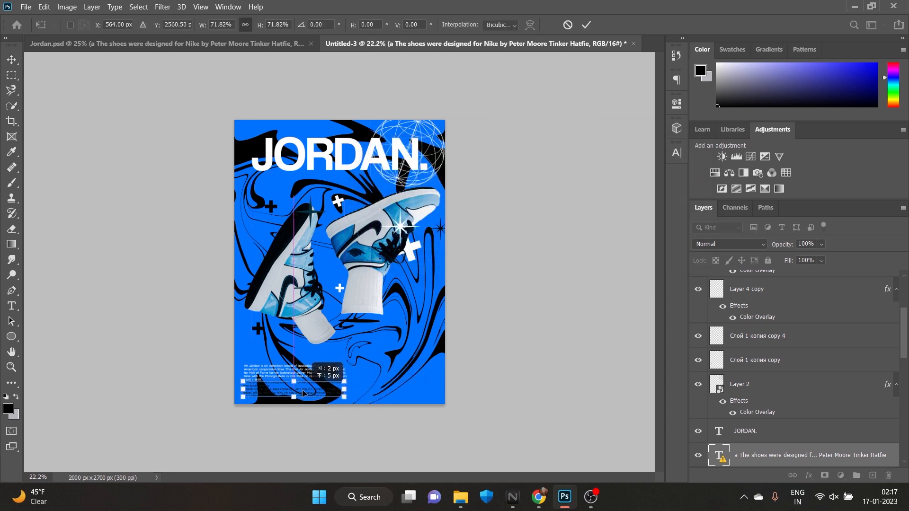
pyautogui.click(587, 26)
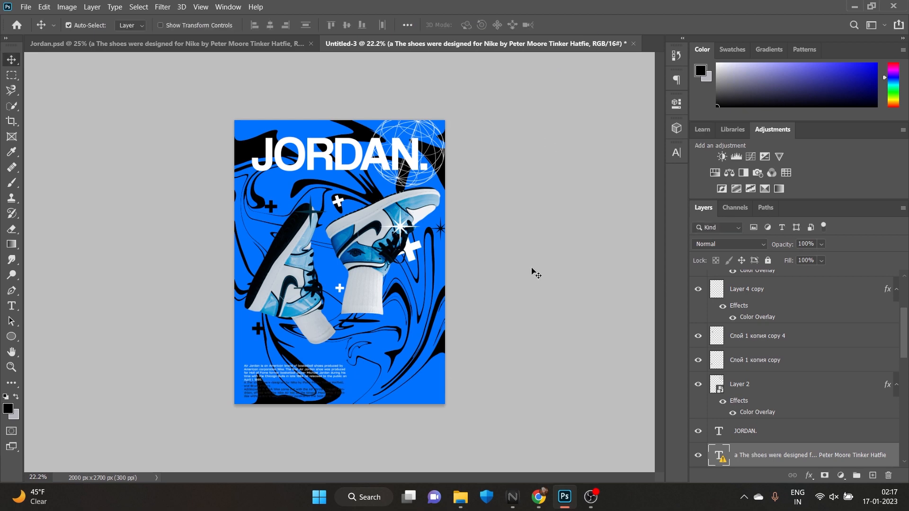
# Apply a white Color Overlay to the "The shoes were designed for Nike" paragraph
pyautogui.click(811, 475)
pyautogui.click(834, 435)
pyautogui.click(718, 196)
pyautogui.click(779, 189)
pyautogui.click(854, 174)
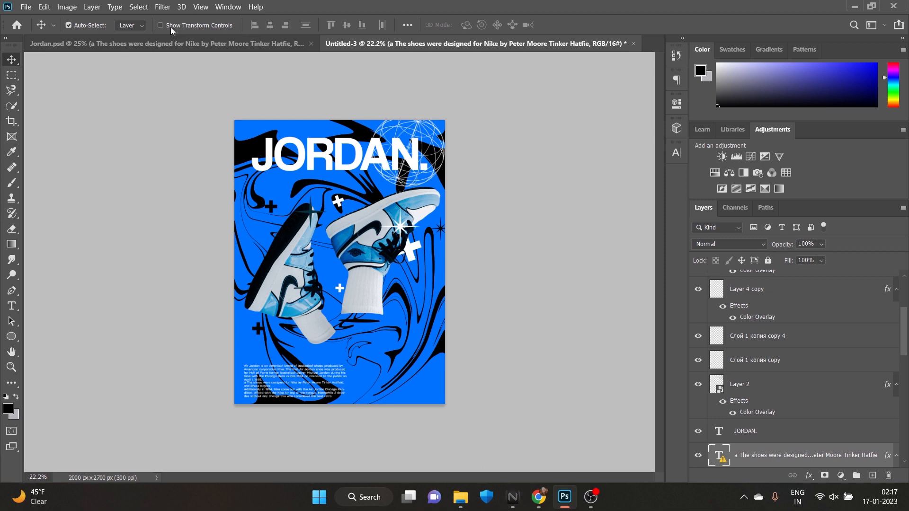
# Copy the QR code from Jordan.psd, scale it to 7.22% and place it in the poster's lower right area level with the paragraphs
pyautogui.click(164, 43)
pyautogui.moveTo(122, 407); pyautogui.dragTo(461, 234)
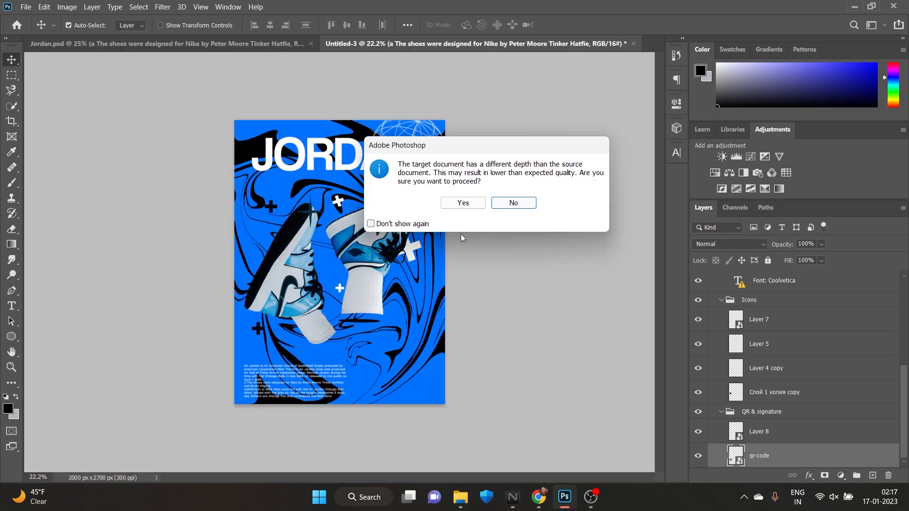
pyautogui.click(466, 203)
pyautogui.moveTo(396, 355)
pyautogui.mouseDown()
pyautogui.moveTo(397, 378)
pyautogui.moveTo(400, 365)
pyautogui.mouseUp()
pyautogui.hotkey('ctrl', 't')
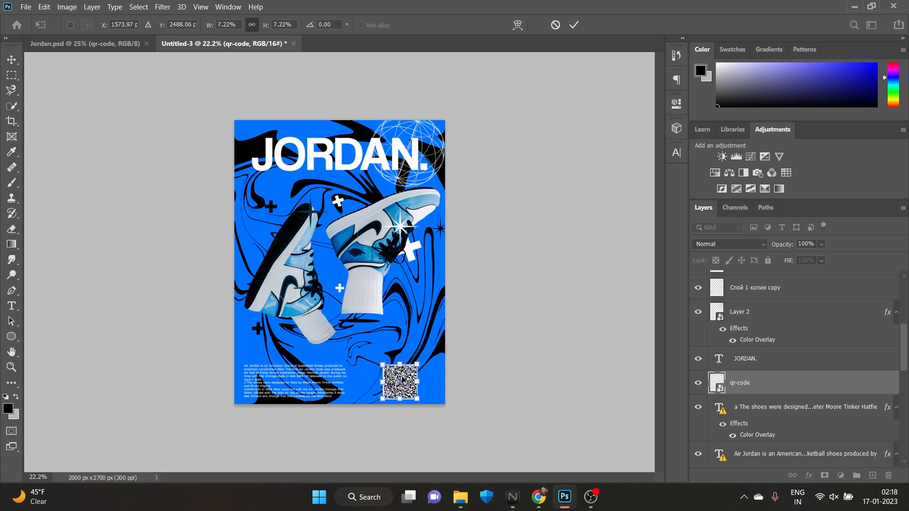
pyautogui.click(575, 24)
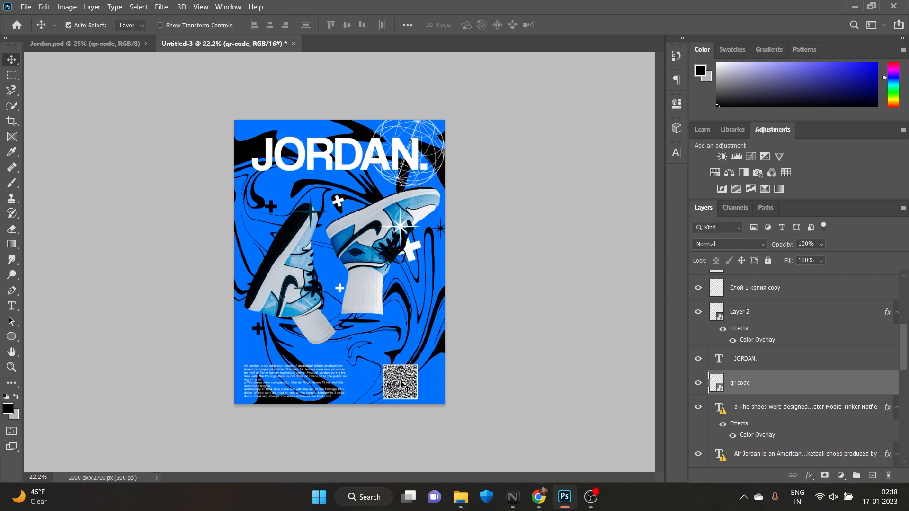
pyautogui.moveTo(400, 383); pyautogui.dragTo(398, 383)
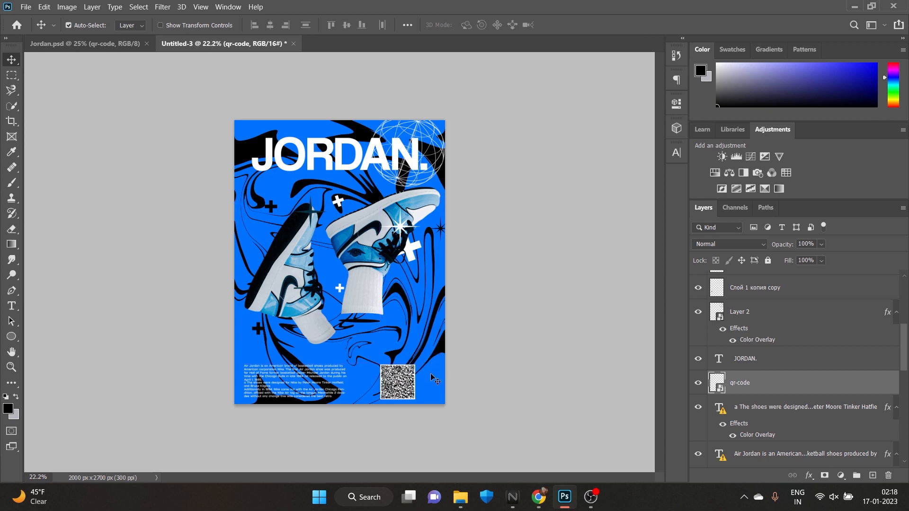
# Copy the signature from Jordan.psd into the poster and place it just above the QR code
pyautogui.click(80, 43)
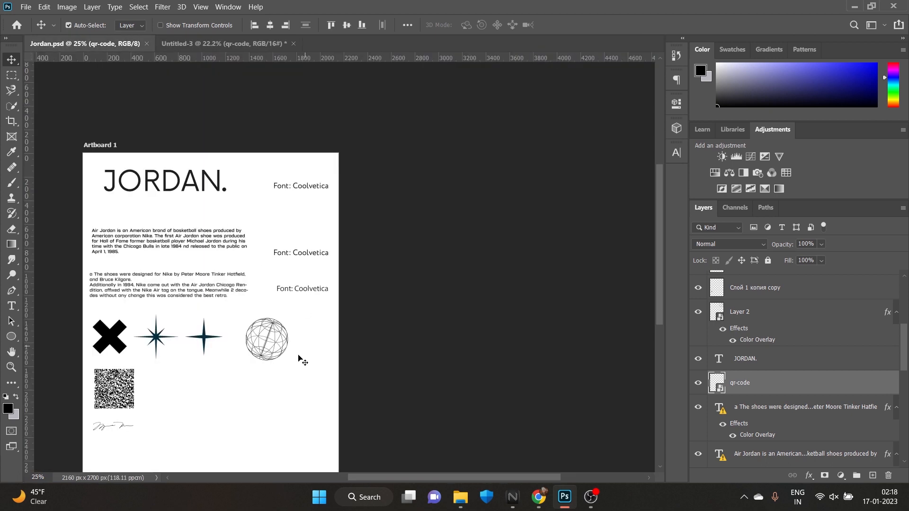
pyautogui.click(103, 430)
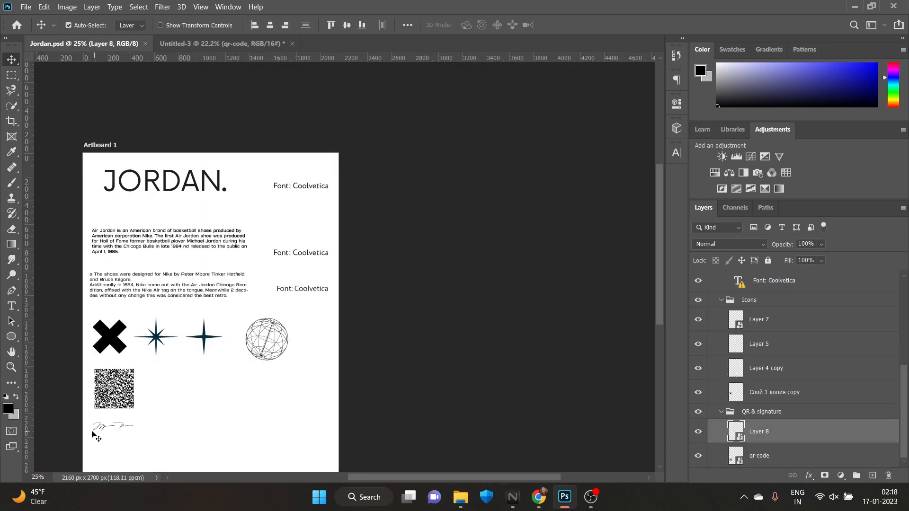
pyautogui.click(127, 426)
pyautogui.moveTo(124, 428)
pyautogui.mouseDown()
pyautogui.moveTo(349, 7)
pyautogui.moveTo(261, 45)
pyautogui.moveTo(380, 337)
pyautogui.moveTo(412, 334)
pyautogui.moveTo(417, 322)
pyautogui.moveTo(407, 351)
pyautogui.mouseUp()
pyautogui.click(462, 205)
pyautogui.hotkey('ctrl', 't')
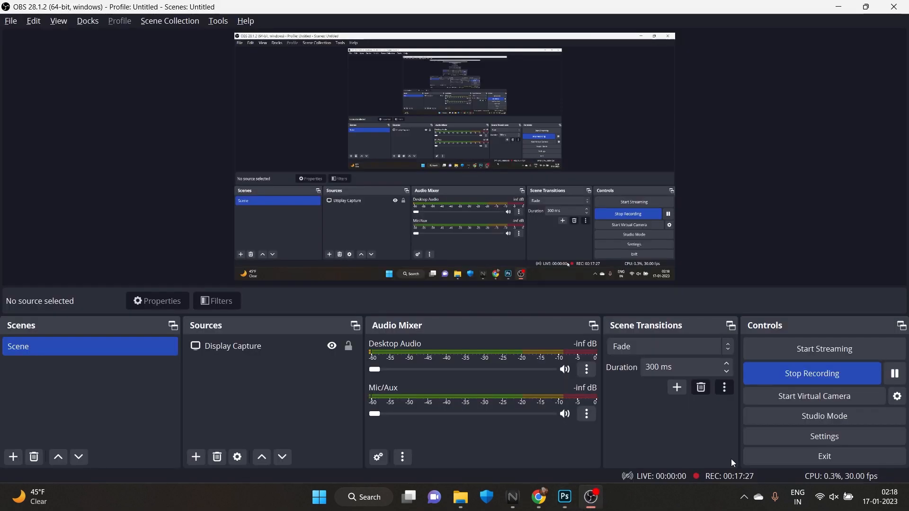
# Identify the signature's layer by toggling layer visibility, and select it
pyautogui.click(565, 497)
pyautogui.scroll(3, 398, 393)
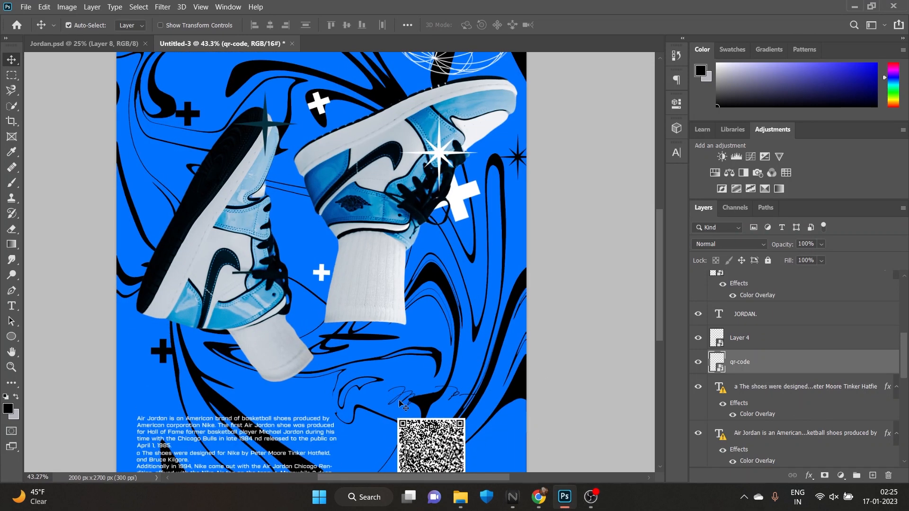
pyautogui.click(406, 398)
pyautogui.scroll(5, 774, 340)
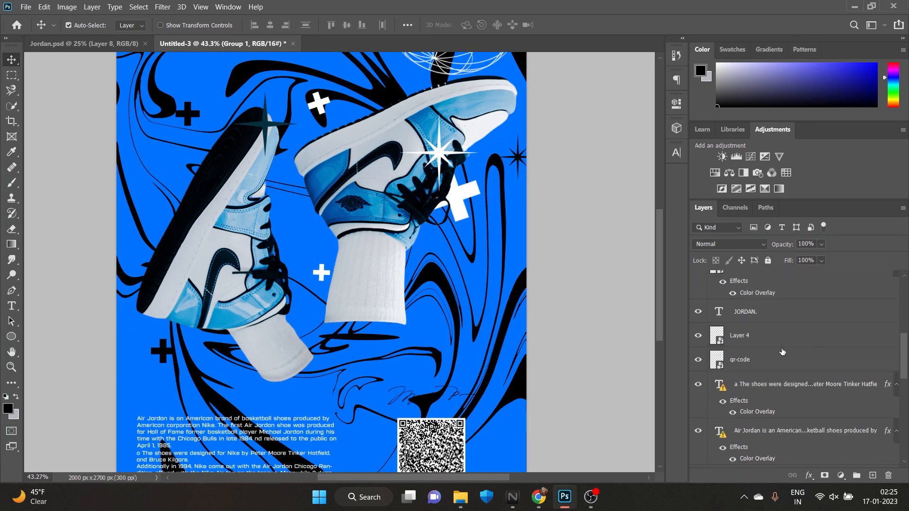
pyautogui.click(698, 282)
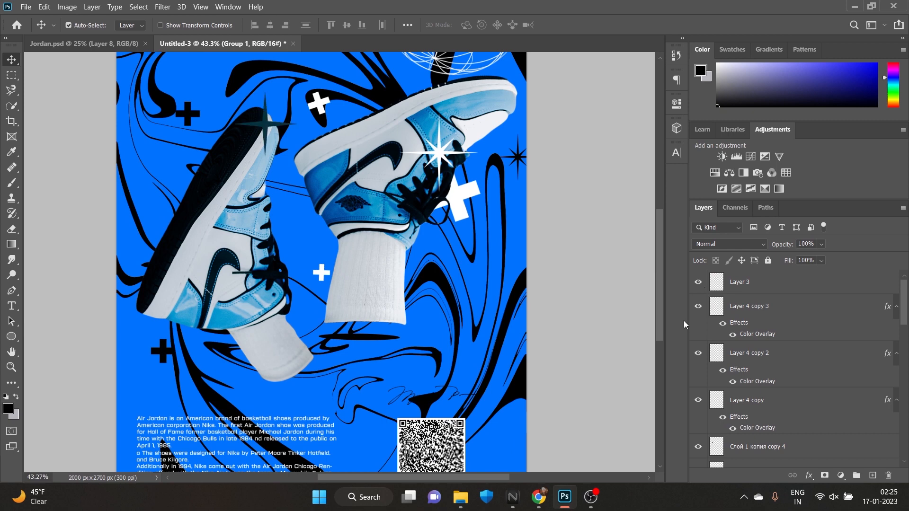
pyautogui.scroll(-5, 738, 379)
pyautogui.click(698, 347)
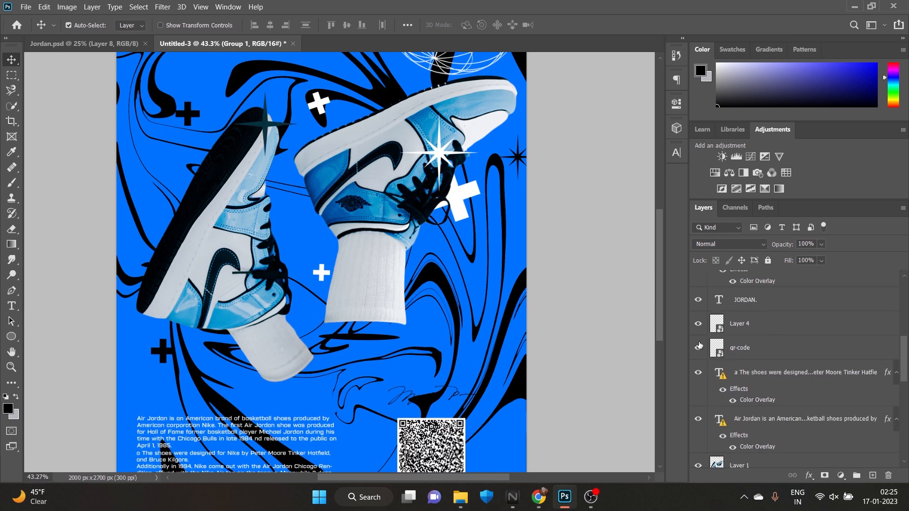
pyautogui.click(700, 326)
pyautogui.click(769, 333)
# Apply a white Color Overlay to the signature above the QR code
pyautogui.hotkey('ctrl', 't')
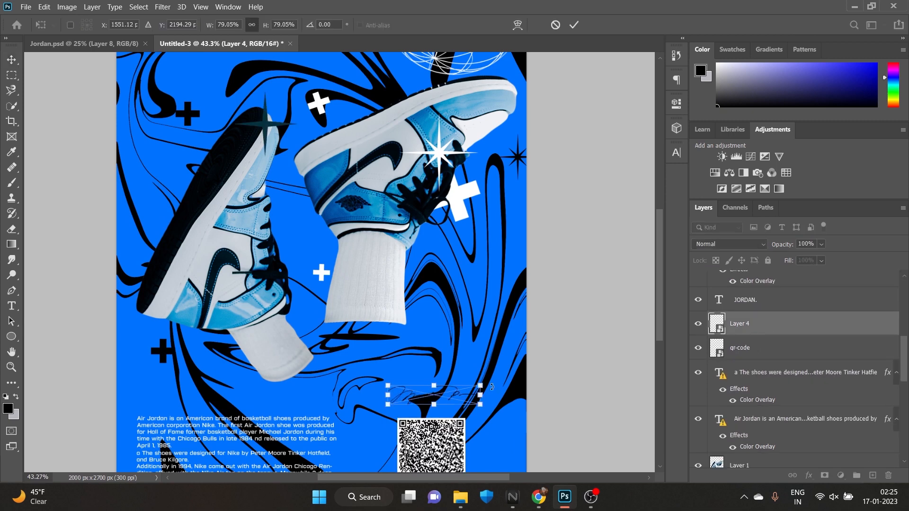
pyautogui.click(574, 25)
pyautogui.click(809, 476)
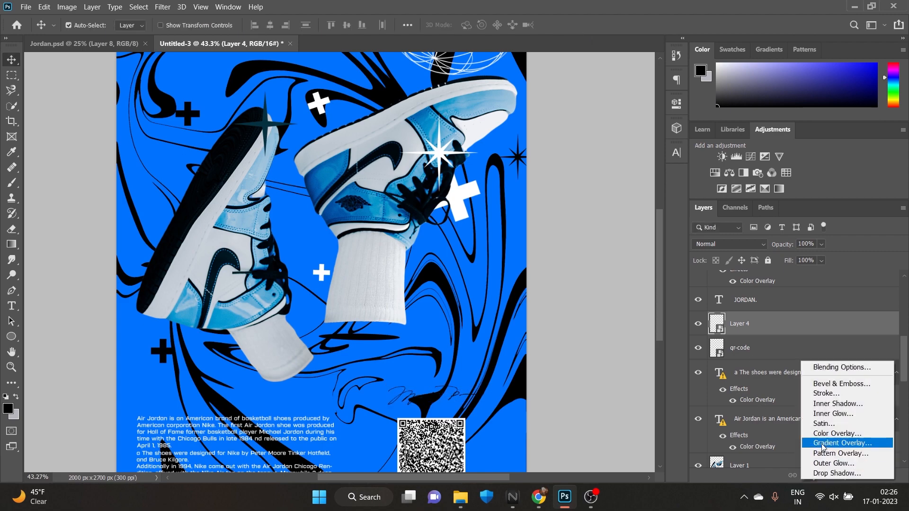
pyautogui.click(827, 431)
pyautogui.click(839, 175)
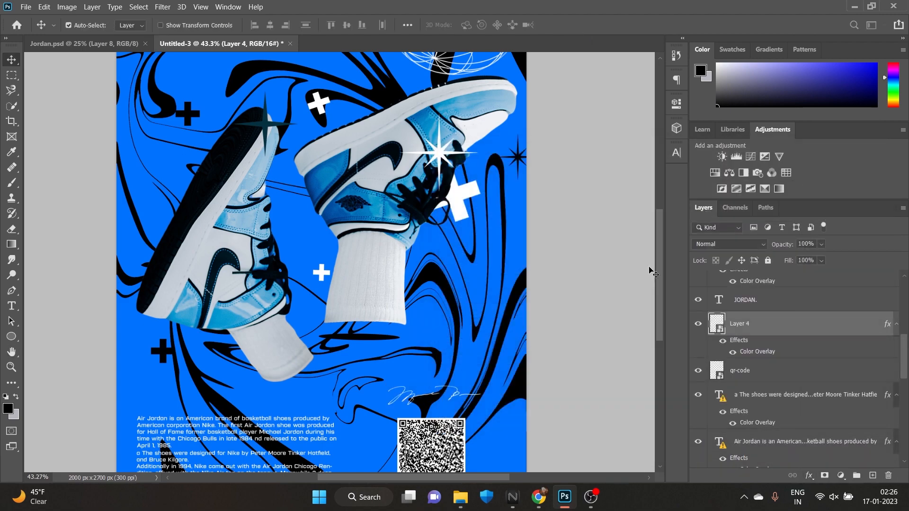
# Shrink the signature with Free Transform and position it centred above the QR code
pyautogui.scroll(-2, 540, 315)
pyautogui.scroll(-6, 542, 320)
pyautogui.scroll(1, 540, 322)
pyautogui.scroll(2, 439, 339)
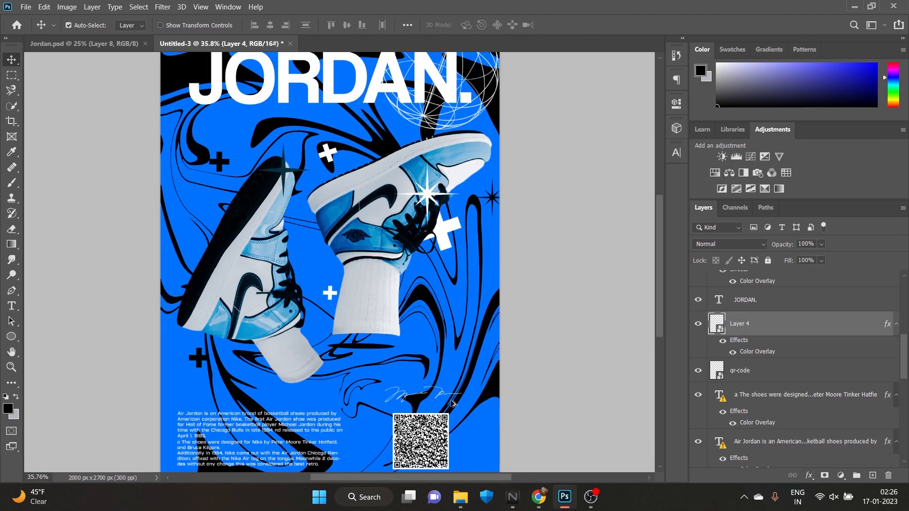
pyautogui.hotkey('ctrl', 't')
pyautogui.moveTo(462, 394)
pyautogui.mouseDown()
pyautogui.moveTo(434, 399)
pyautogui.moveTo(433, 377)
pyautogui.moveTo(433, 389)
pyautogui.mouseUp()
pyautogui.click(575, 24)
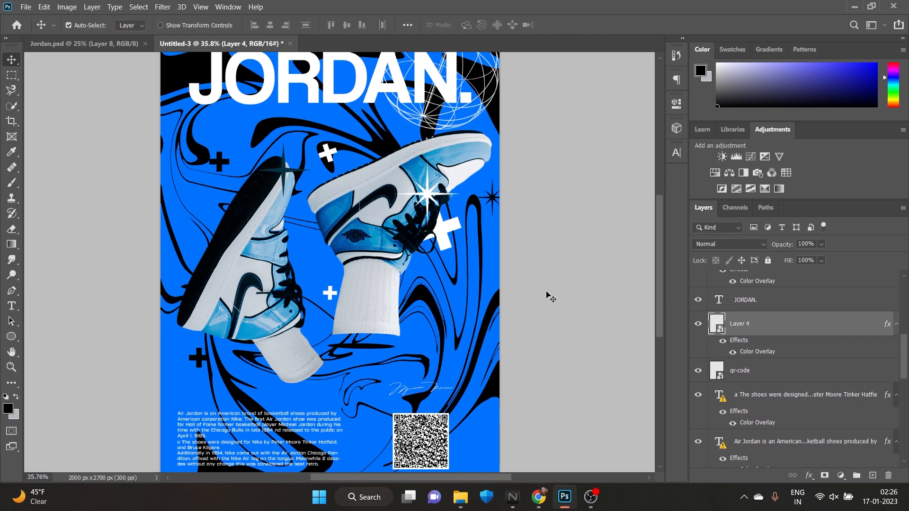
# Scale the globe behind the JORDAN. title to 47.57% and shift it up toward the poster's upper right corner
pyautogui.scroll(-2, 548, 298)
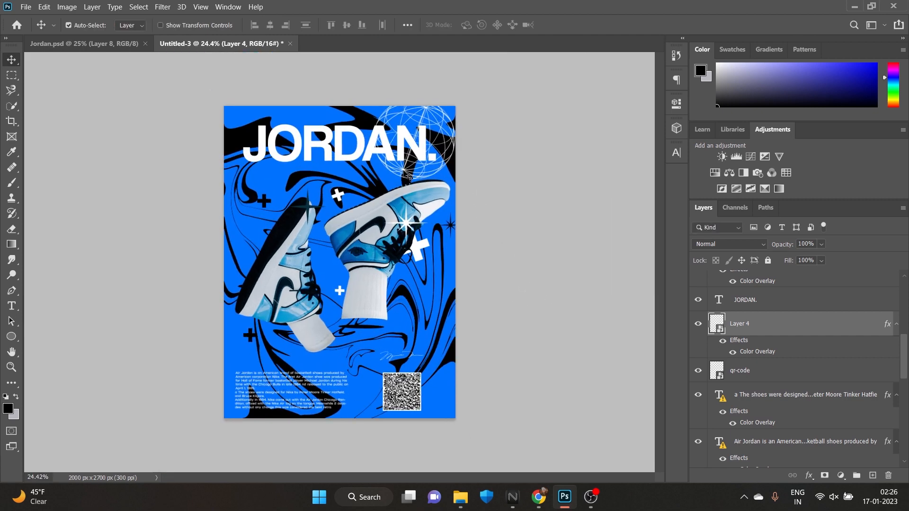
pyautogui.click(409, 177)
pyautogui.hotkey('ctrl', 't')
pyautogui.moveTo(373, 180); pyautogui.dragTo(357, 195)
pyautogui.moveTo(430, 162); pyautogui.dragTo(439, 147)
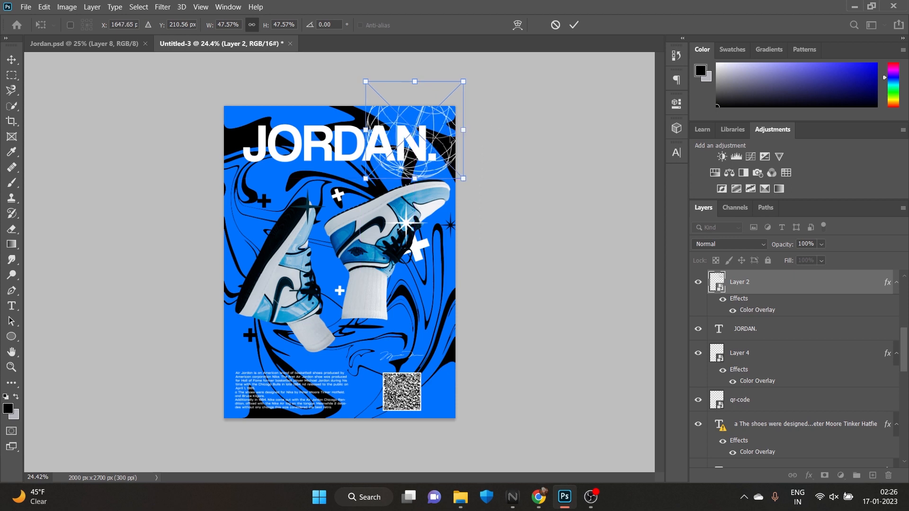
pyautogui.click(578, 25)
pyautogui.scroll(-1, 453, 196)
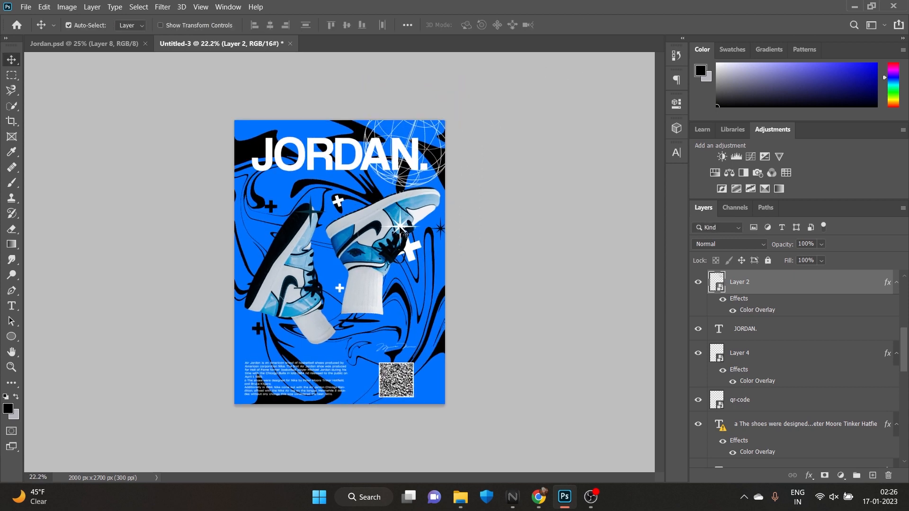
# Move the white star higher on the right shoe and shift the shoes layer slightly down and left
pyautogui.moveTo(403, 232); pyautogui.dragTo(414, 209)
pyautogui.moveTo(417, 206)
pyautogui.mouseDown()
pyautogui.moveTo(410, 201)
pyautogui.moveTo(406, 220)
pyautogui.mouseUp()
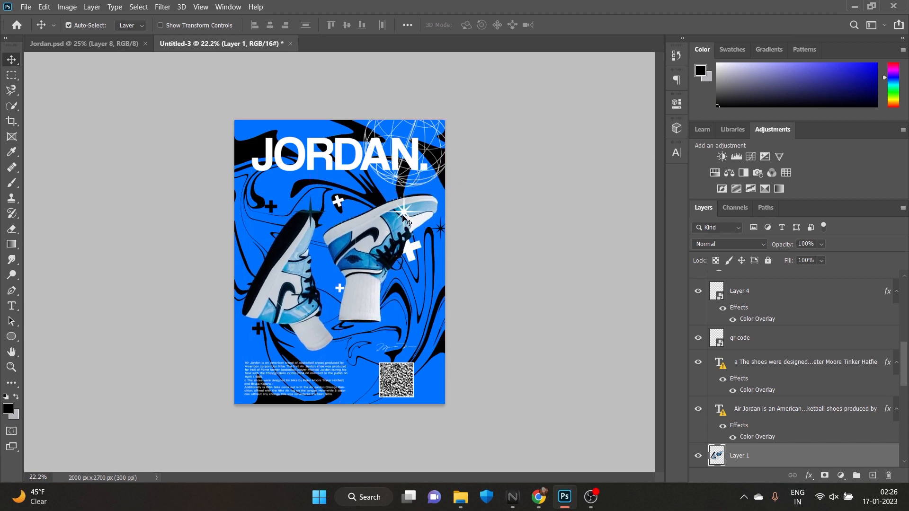
# Select every layer from the marble Group 1 up to Layer 3, excluding Color Fill 1 and Background, and group them
pyautogui.scroll(-1, 183, 150)
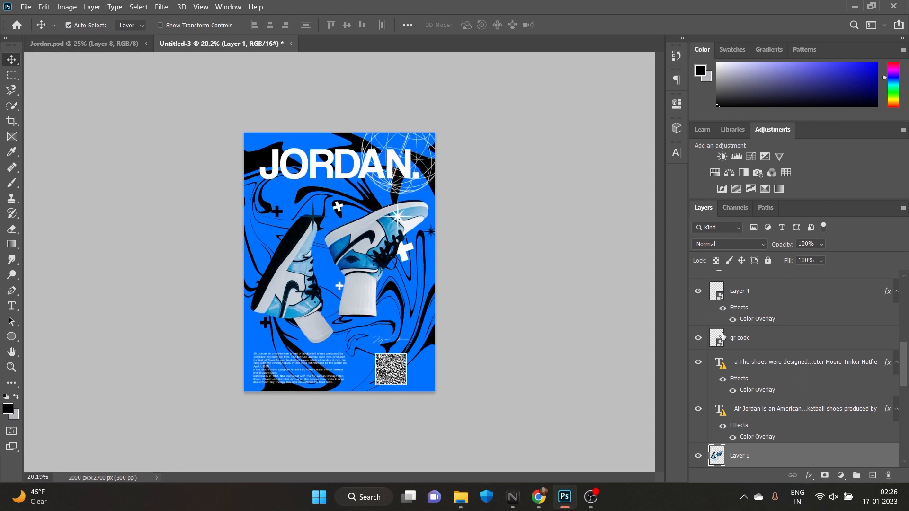
pyautogui.scroll(-8, 724, 335)
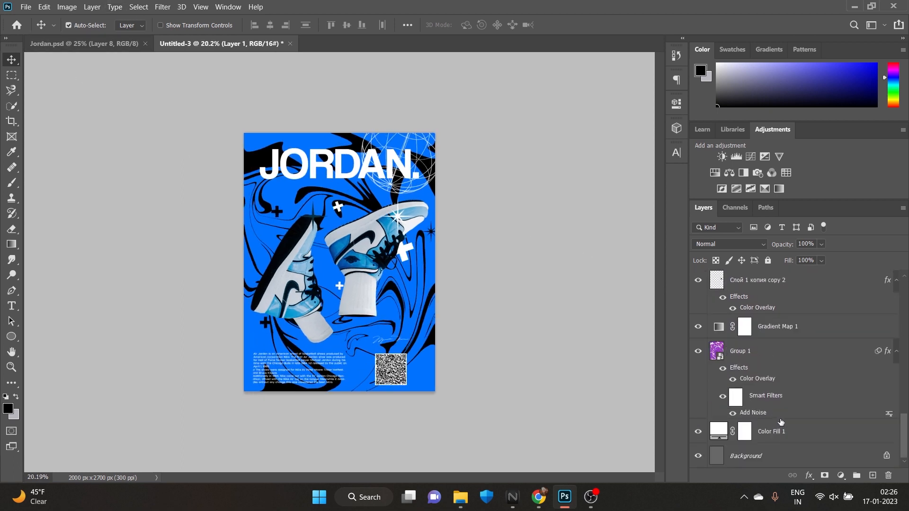
pyautogui.click(749, 352)
pyautogui.scroll(1, 766, 337)
pyautogui.scroll(5, 836, 356)
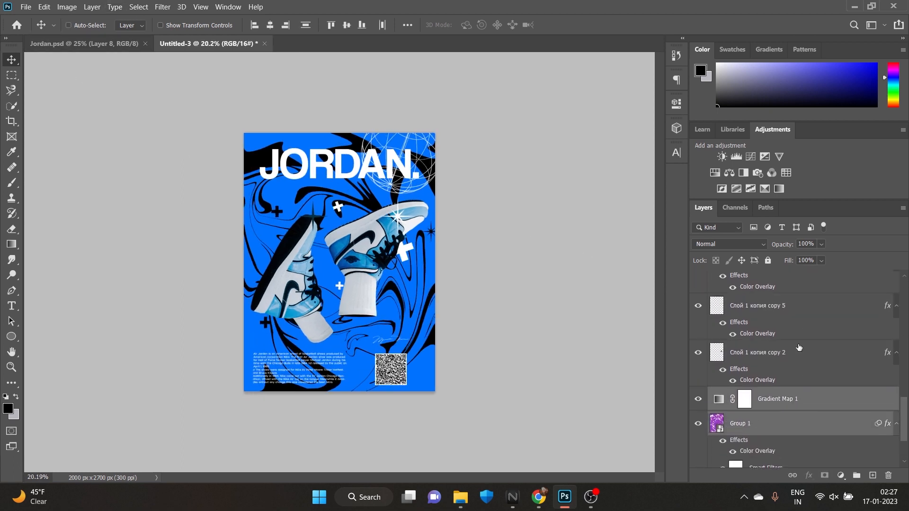
pyautogui.scroll(3, 807, 353)
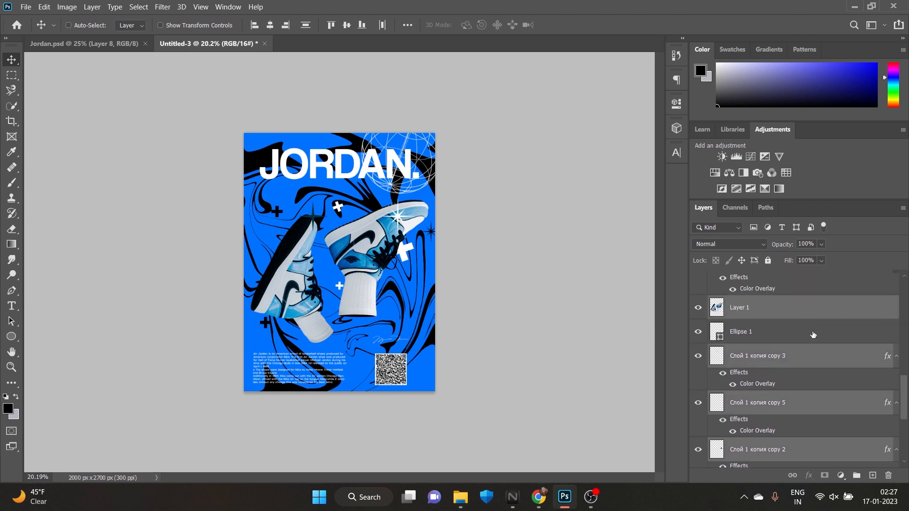
pyautogui.scroll(4, 810, 333)
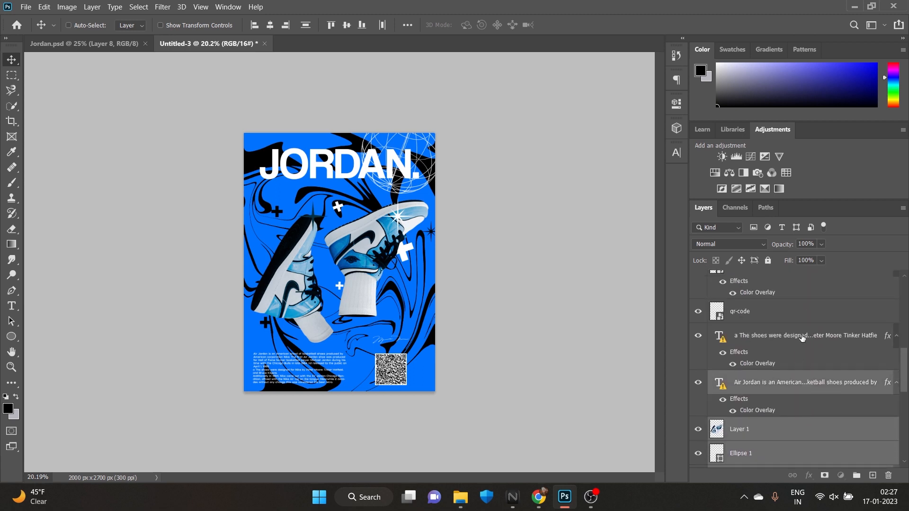
pyautogui.scroll(5, 807, 352)
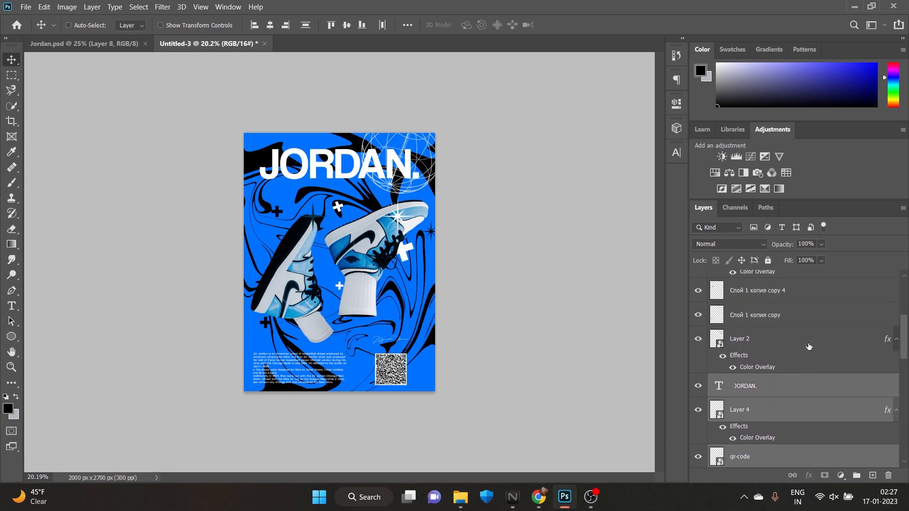
pyautogui.scroll(5, 810, 349)
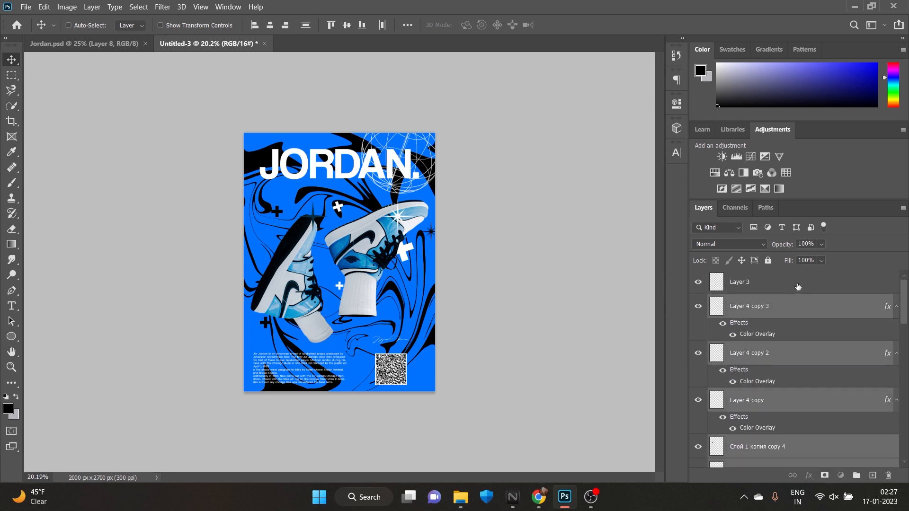
pyautogui.keyDown('shift'); pyautogui.click(799, 286); pyautogui.keyUp('shift')
pyautogui.hotkey('ctrl', 'g')
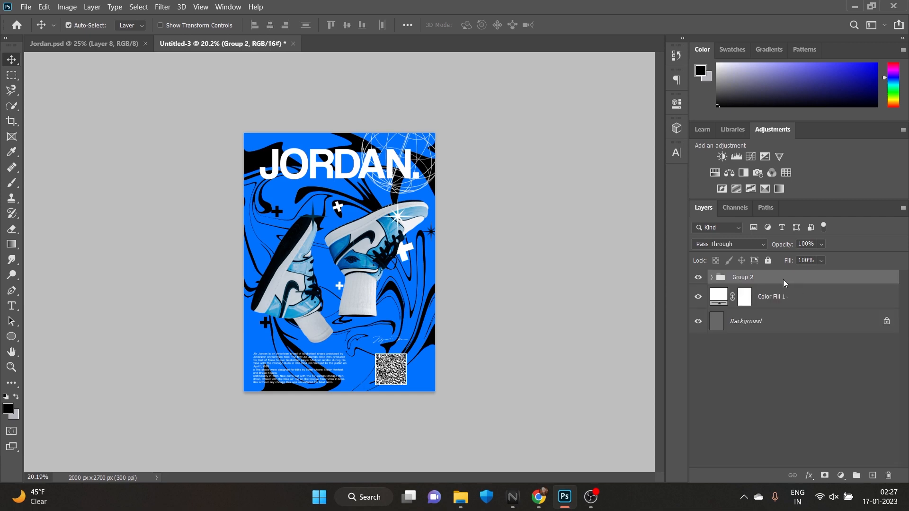
# Try converting Group 2 into a Smart Object
pyautogui.rightClick(783, 280)
pyautogui.click(830, 168)
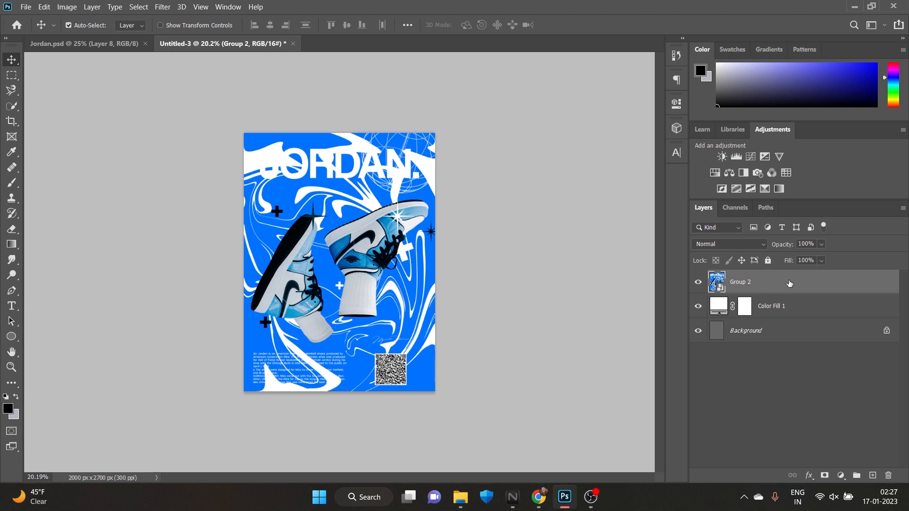
pyautogui.hotkey('ctrl', 'z')
# Try to move the Gradient Map 1 and marble Group 1 layers out of Group 2
pyautogui.click(720, 280)
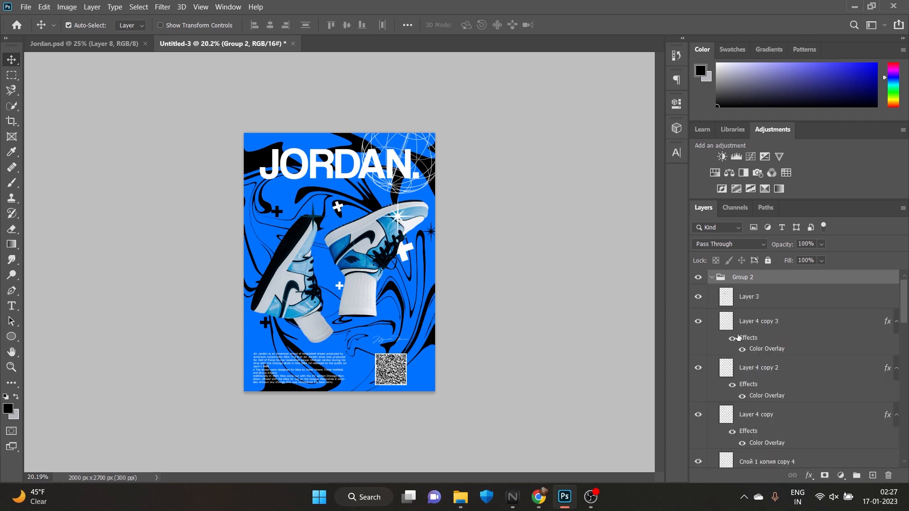
pyautogui.scroll(-10, 757, 379)
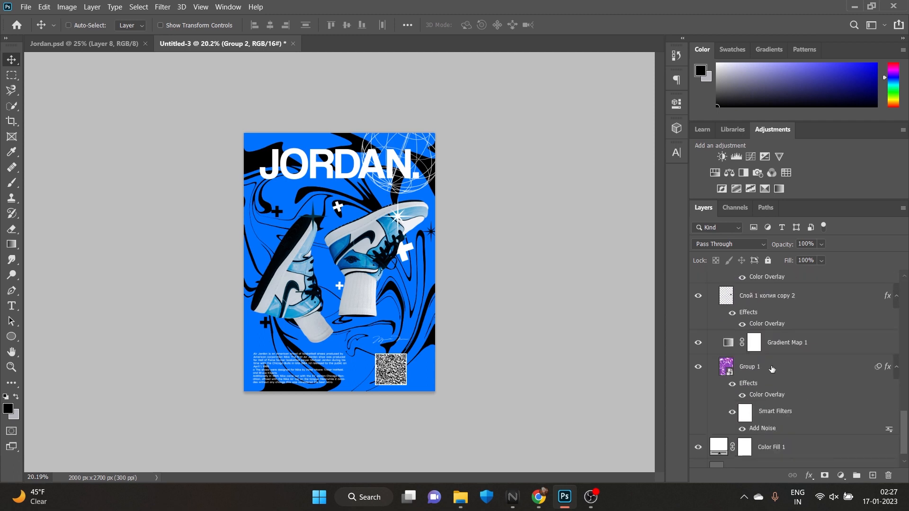
pyautogui.click(773, 369)
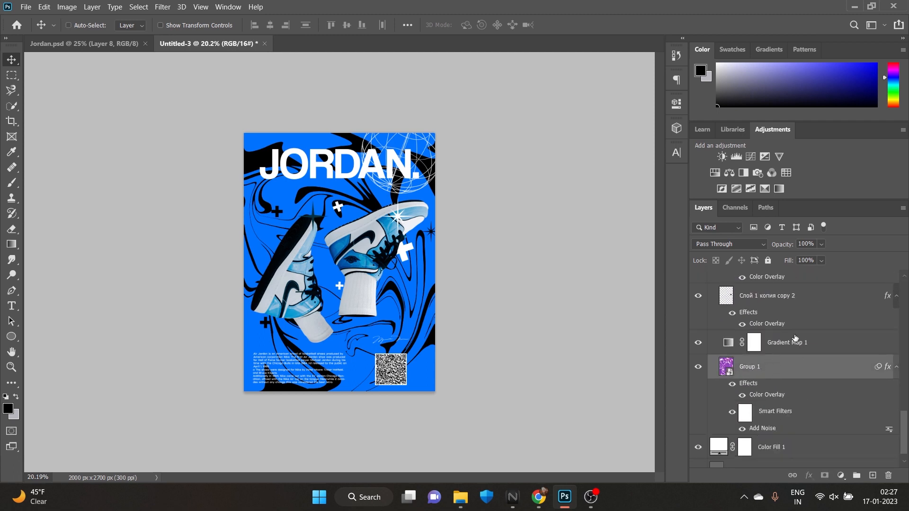
pyautogui.keyDown('ctrl'); pyautogui.click(831, 344); pyautogui.keyUp('ctrl')
pyautogui.rightClick(831, 343)
pyautogui.click(831, 343)
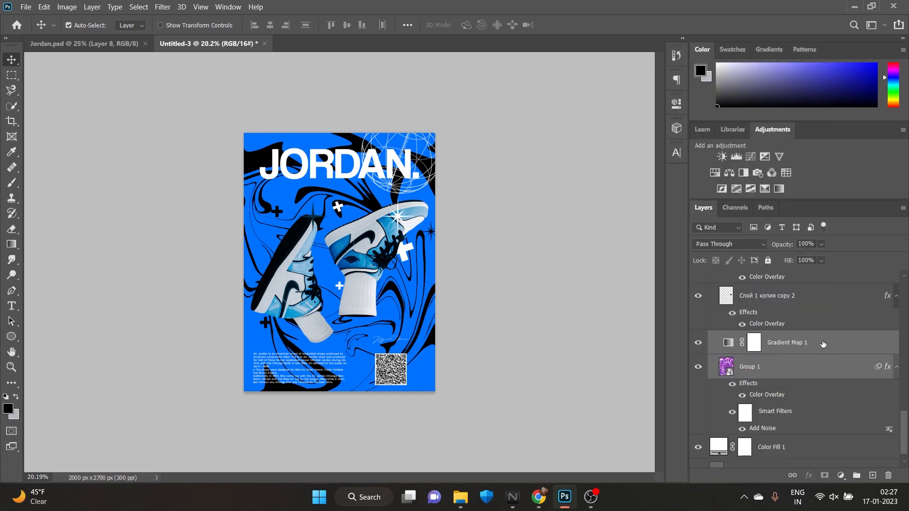
pyautogui.moveTo(824, 344); pyautogui.dragTo(843, 472)
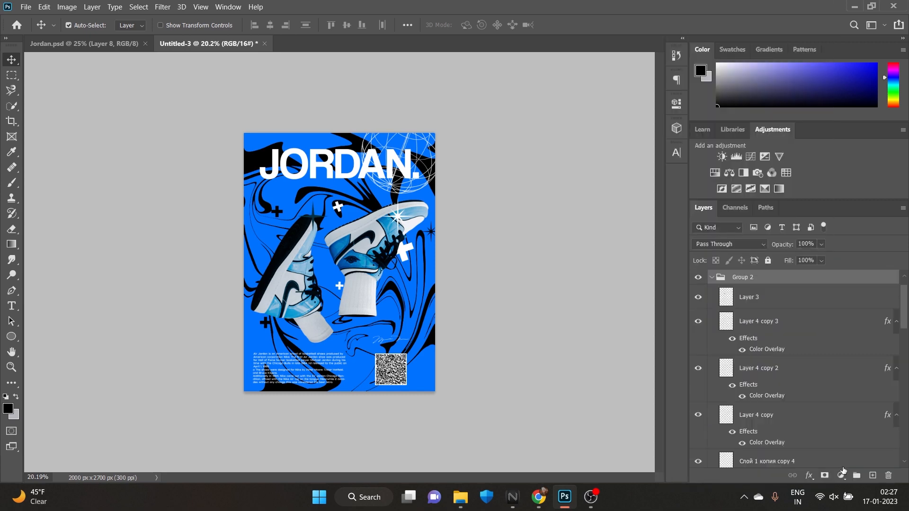
# Collapse Group 2 and bring it forward above the Color Fill 1 layer
pyautogui.click(713, 304)
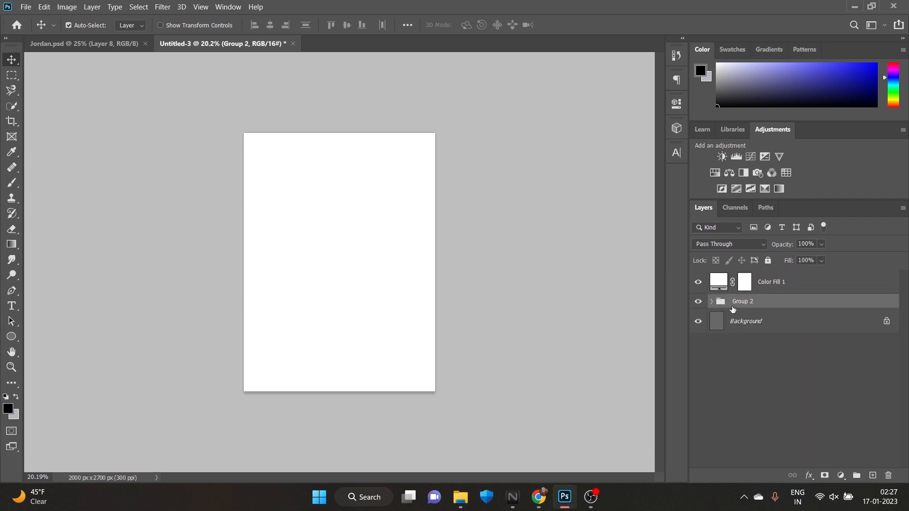
pyautogui.click(713, 303)
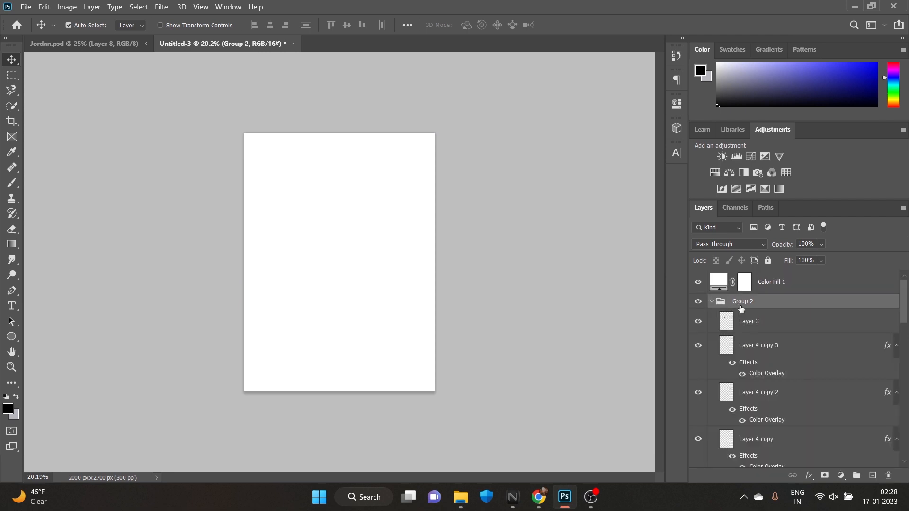
pyautogui.click(713, 303)
pyautogui.hotkey('ctrl', ']')
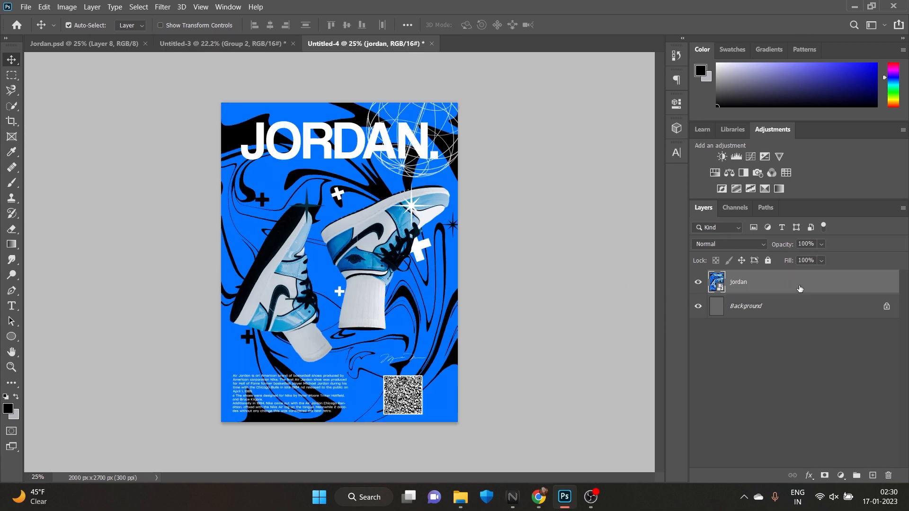
# Unpack the jordan Smart Object in Untitled-4 without retaining its transforms and convert the jordan layer back into a Smart Object
pyautogui.rightClick(802, 289)
pyautogui.click(690, 192)
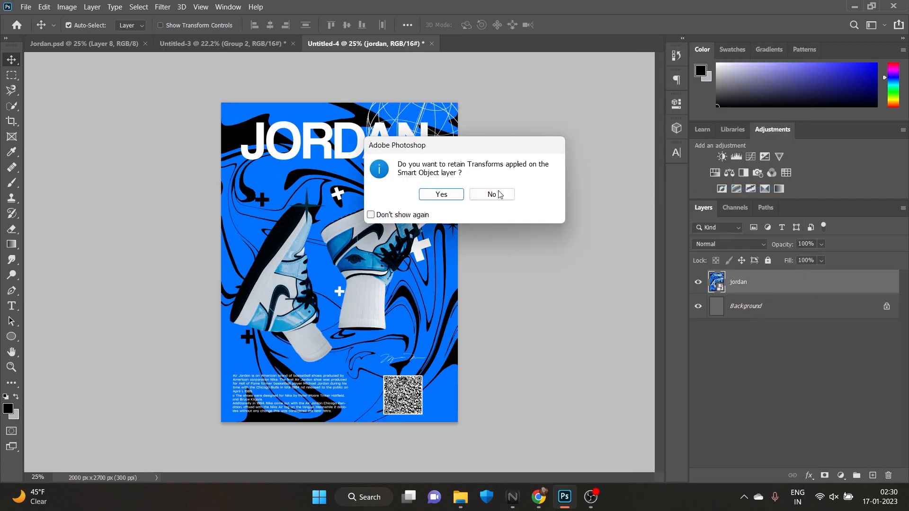
pyautogui.click(492, 194)
pyautogui.rightClick(756, 288)
pyautogui.click(655, 151)
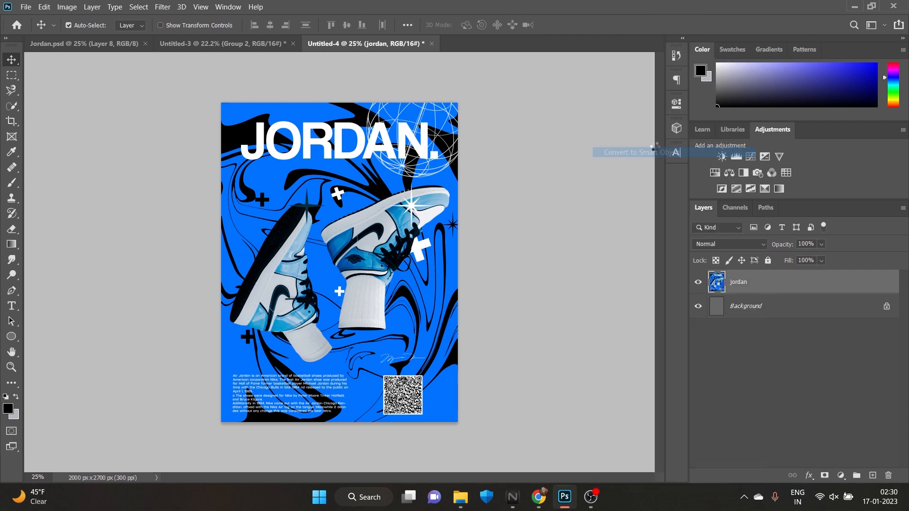
# Apply an Add Noise smart filter of 33.33% with Uniform distribution to the jordan layer
pyautogui.click(162, 6)
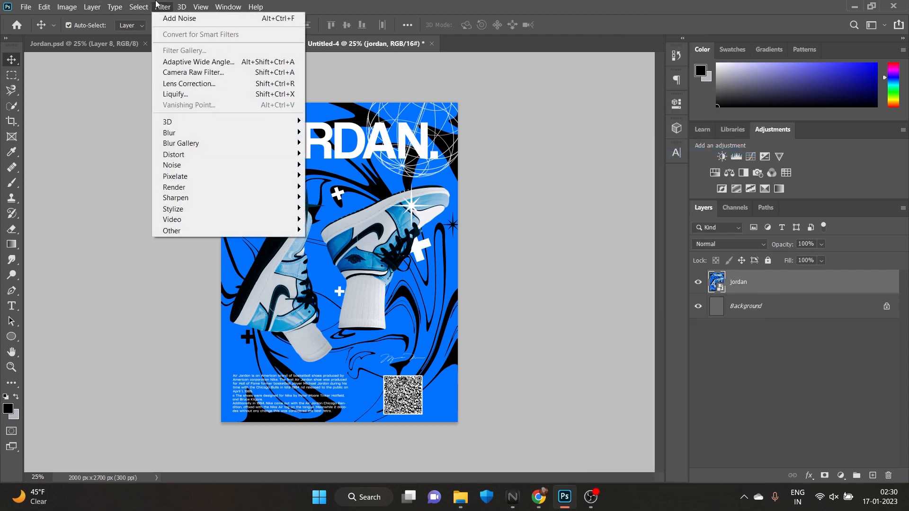
pyautogui.moveTo(301, 168)
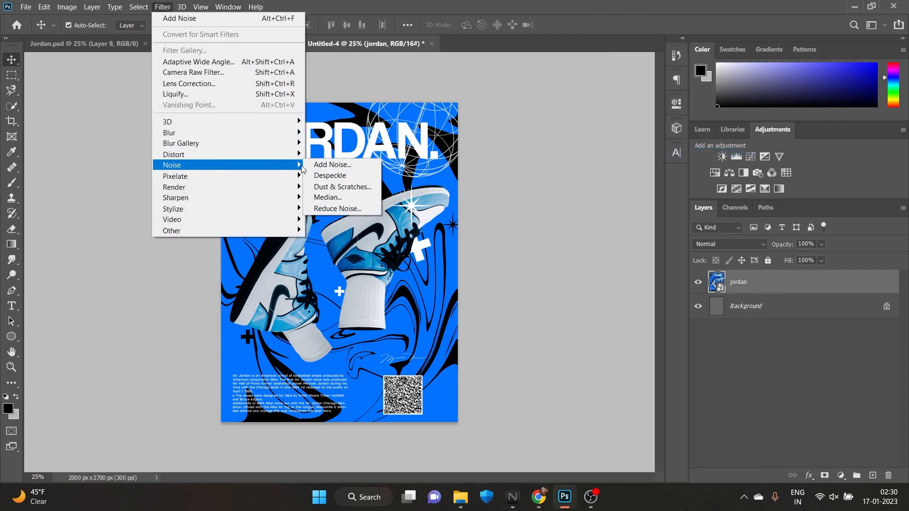
pyautogui.click(331, 165)
pyautogui.moveTo(521, 257); pyautogui.dragTo(514, 255)
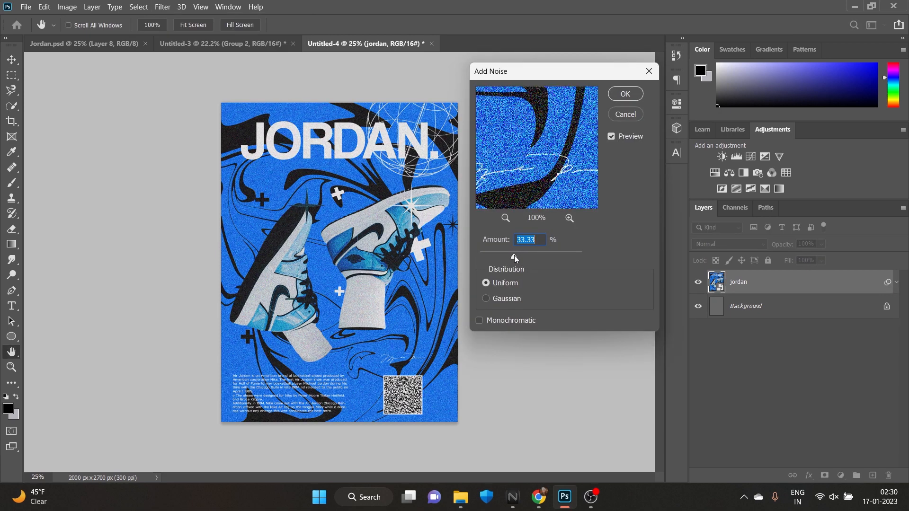
pyautogui.click(624, 95)
pyautogui.hotkey('ctrl', '+')
pyautogui.scroll(-1, 402, 241)
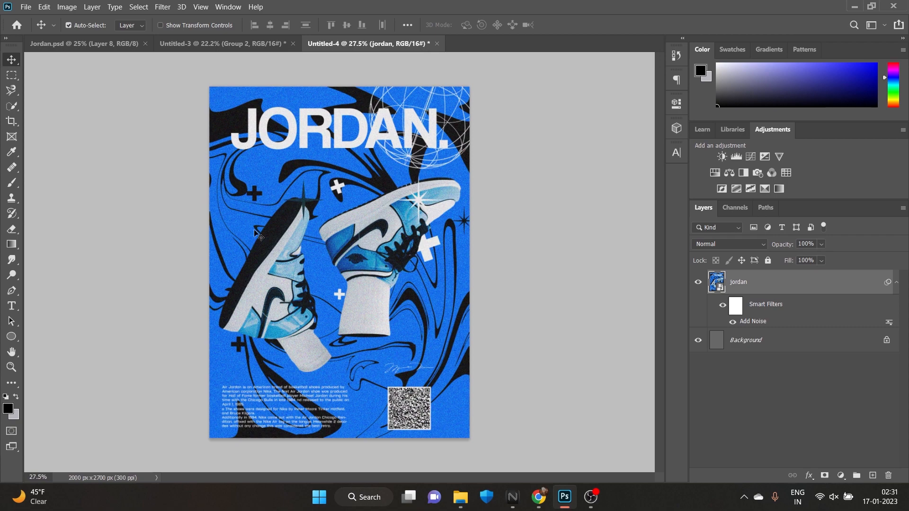
pyautogui.click(907, 495)
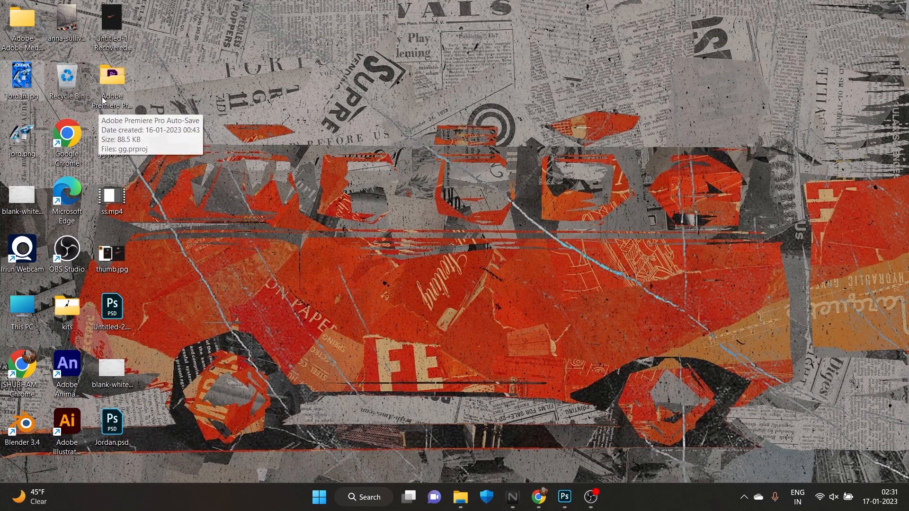
pyautogui.doubleClick(78, 322)
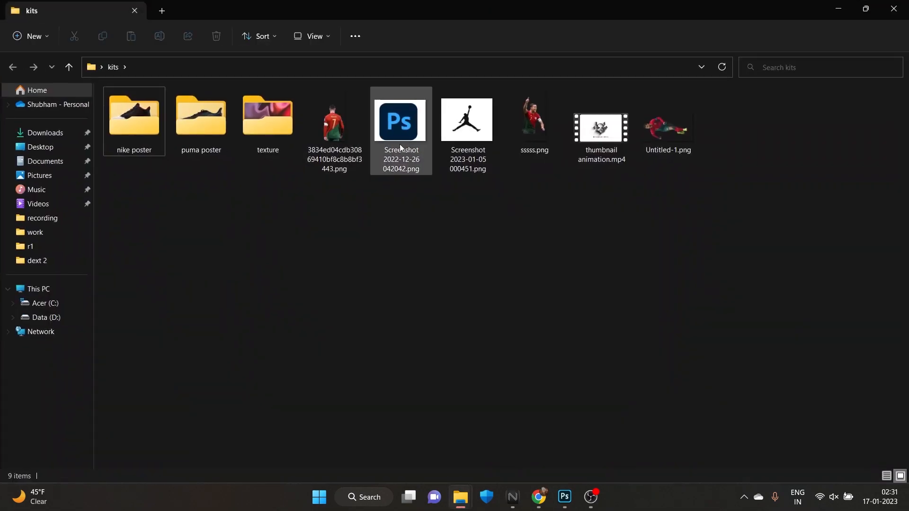
pyautogui.doubleClick(257, 138)
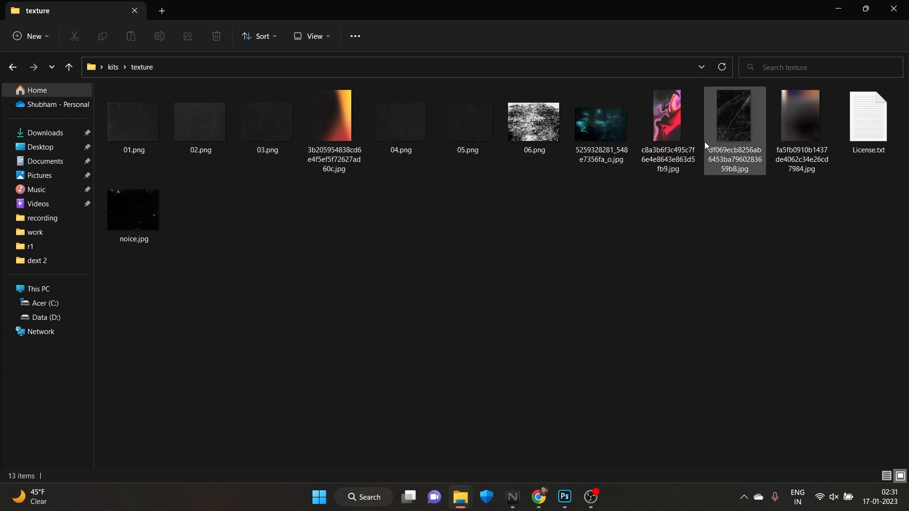
pyautogui.moveTo(732, 134); pyautogui.dragTo(471, 262)
pyautogui.moveTo(223, 262); pyautogui.dragTo(210, 262)
pyautogui.click(573, 24)
# Set the scratched texture layer's blend mode to Lighten and its opacity to 60%
pyautogui.click(757, 244)
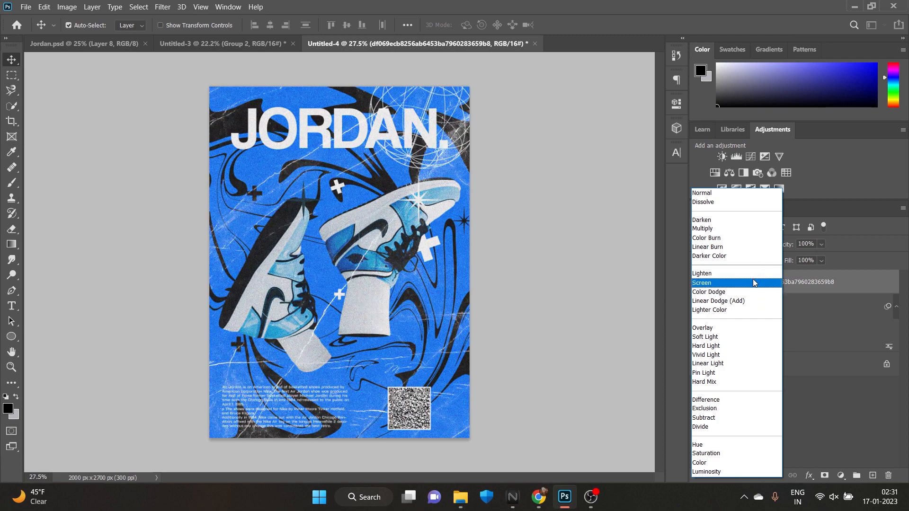
pyautogui.click(756, 274)
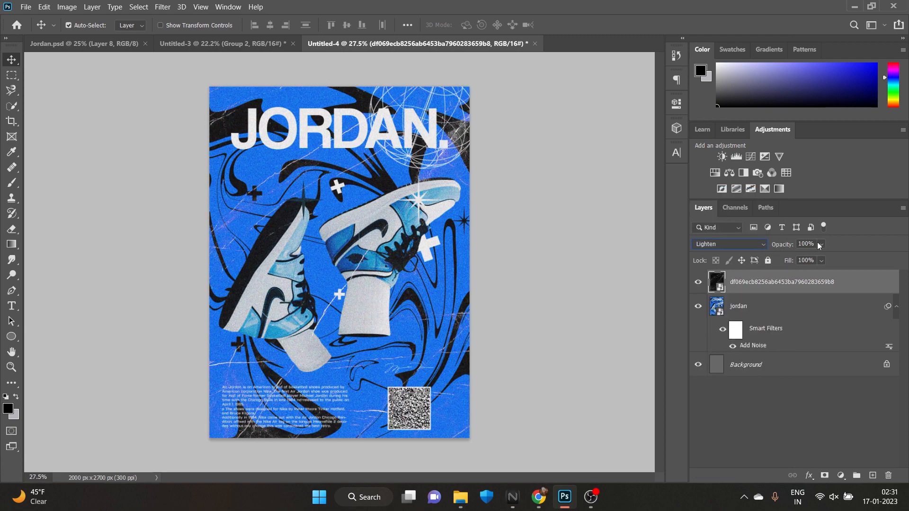
pyautogui.click(812, 257)
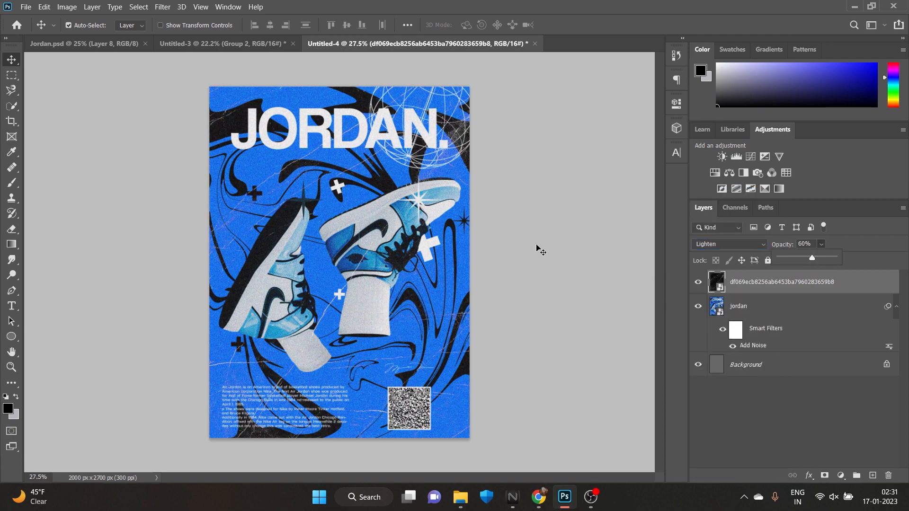
# Place 04.png from the kits texture folder into the poster document
pyautogui.hotkey('ctrl', '-')
pyautogui.click(908, 502)
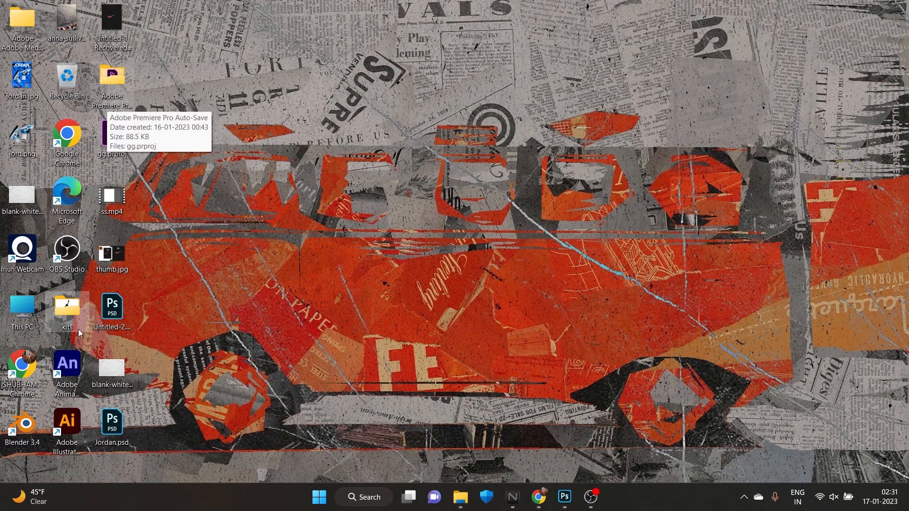
pyautogui.doubleClick(67, 308)
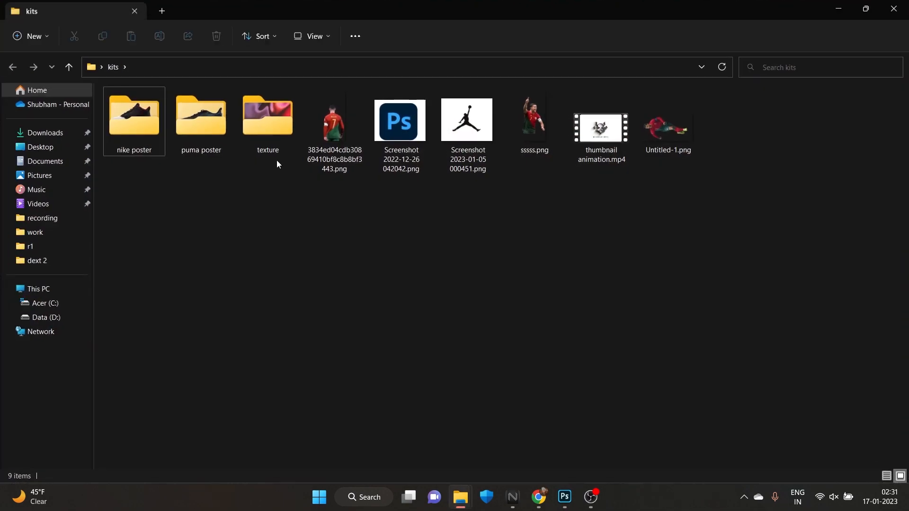
pyautogui.doubleClick(256, 135)
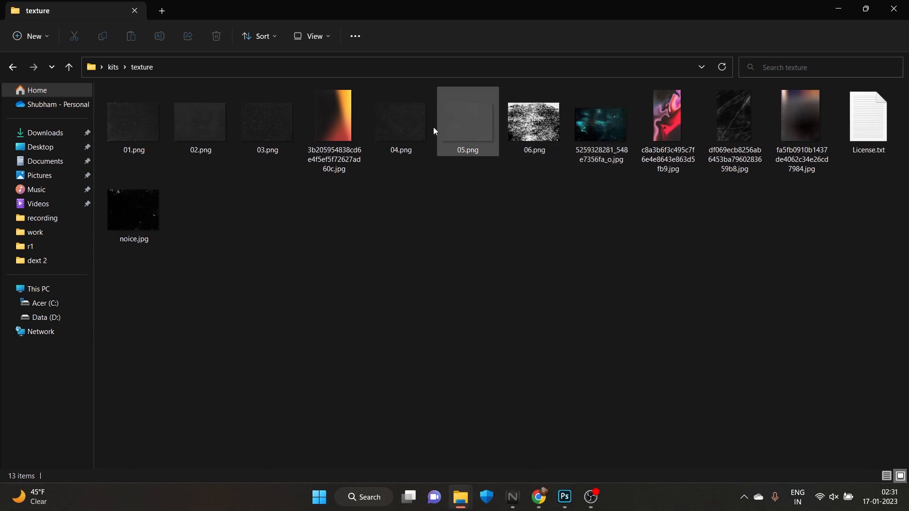
pyautogui.moveTo(393, 128); pyautogui.dragTo(384, 297)
# Rotate the 04 texture 90° and scale it to 16.84% so it covers the whole poster
pyautogui.moveTo(458, 264); pyautogui.dragTo(554, 260)
pyautogui.moveTo(555, 170); pyautogui.dragTo(466, 398)
pyautogui.moveTo(263, 262); pyautogui.dragTo(221, 262)
pyautogui.moveTo(513, 262); pyautogui.dragTo(458, 266)
pyautogui.moveTo(340, 105); pyautogui.dragTo(339, 97)
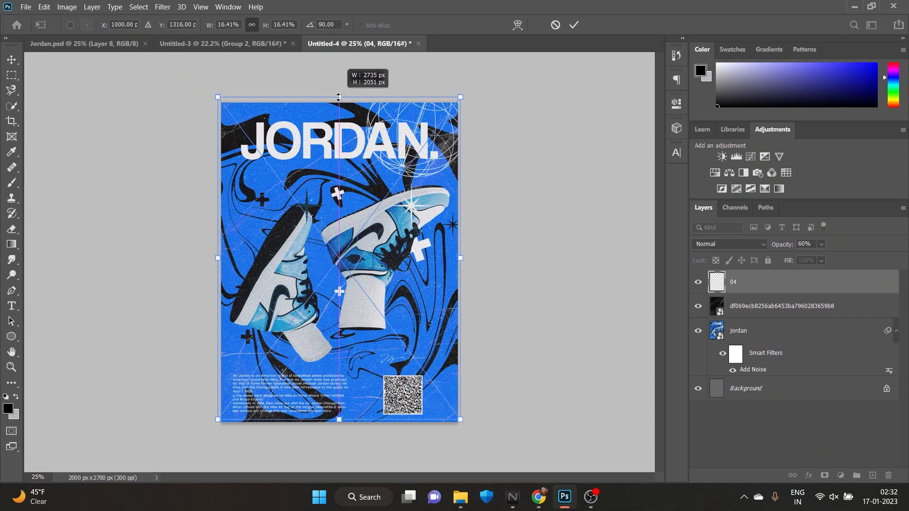
pyautogui.moveTo(339, 420); pyautogui.dragTo(340, 428)
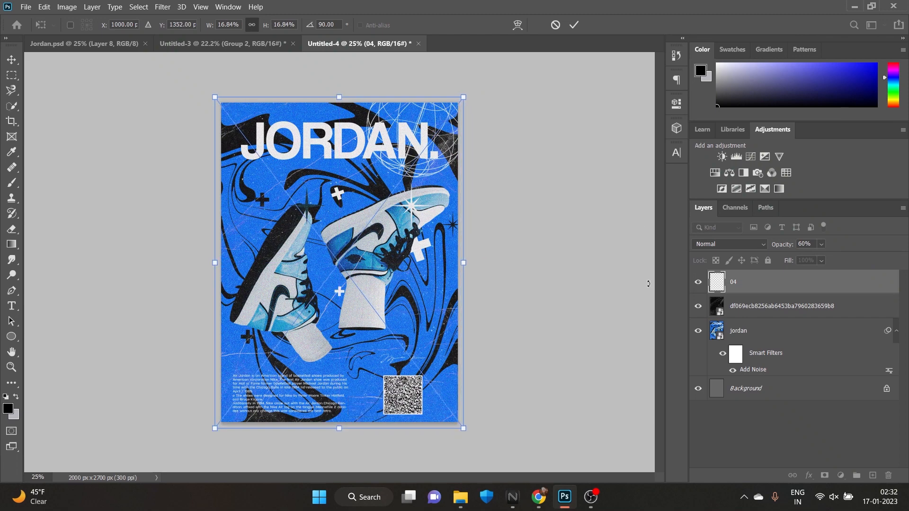
pyautogui.click(573, 25)
# Set the 04 texture layer's blend mode to Subtract
pyautogui.click(739, 244)
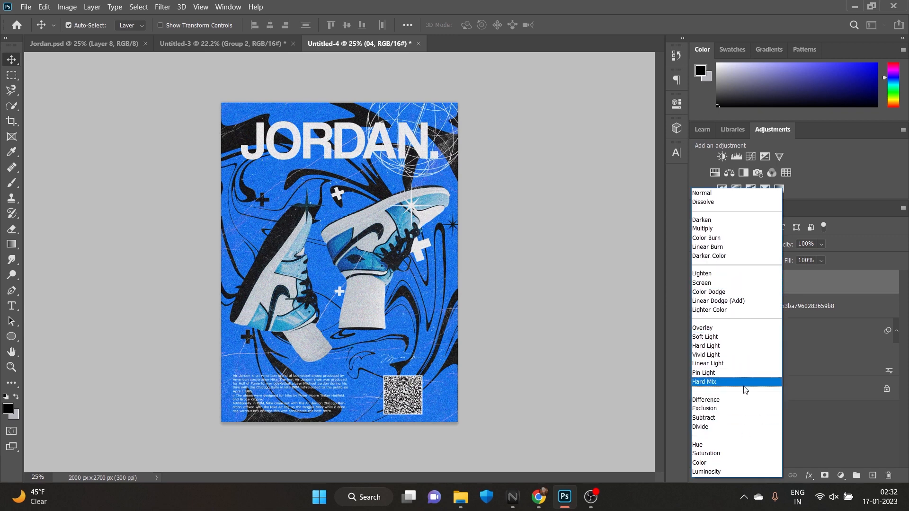
pyautogui.click(742, 417)
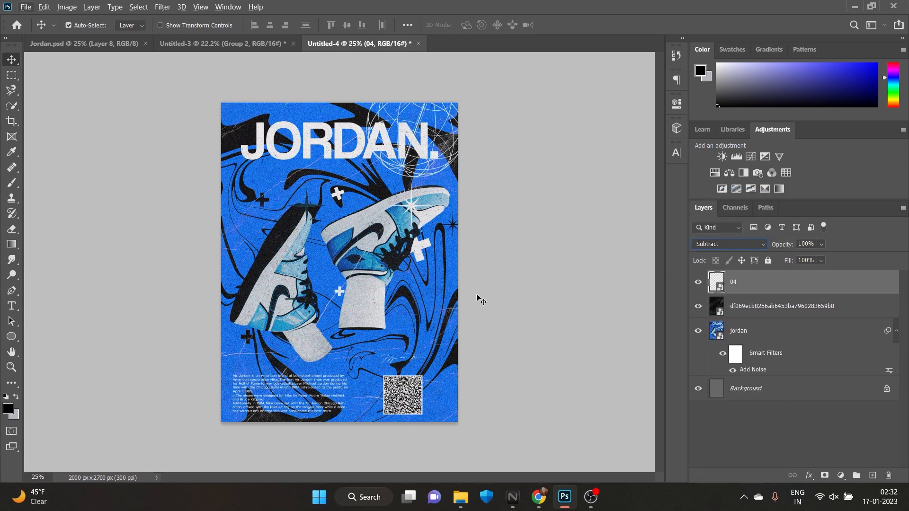
# Export the poster through Export As as a 2000 x 2700 px JPG at 100% quality
pyautogui.click(44, 7)
pyautogui.moveTo(28, 7)
pyautogui.moveTo(64, 172)
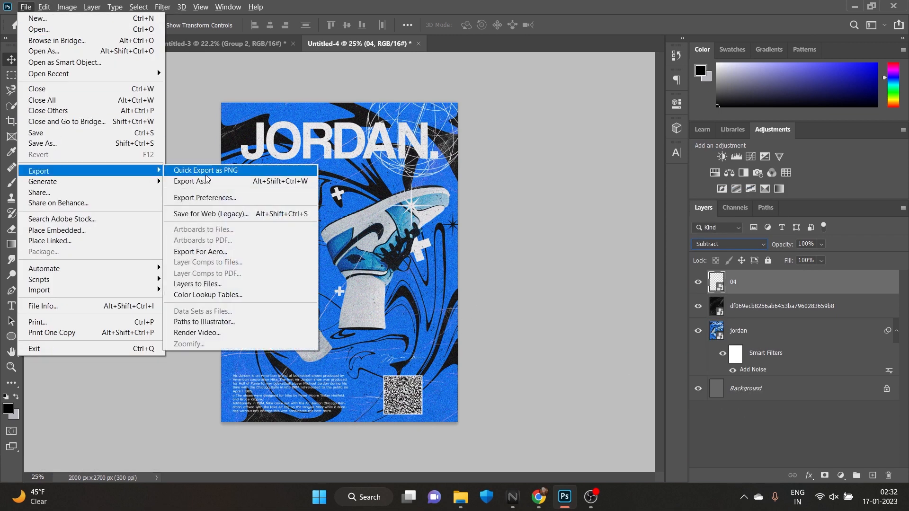
pyautogui.click(202, 181)
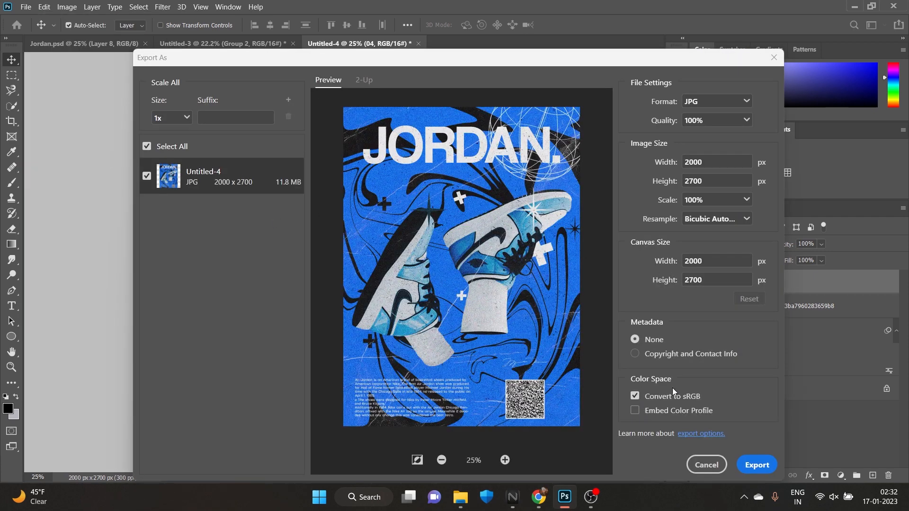
pyautogui.click(758, 465)
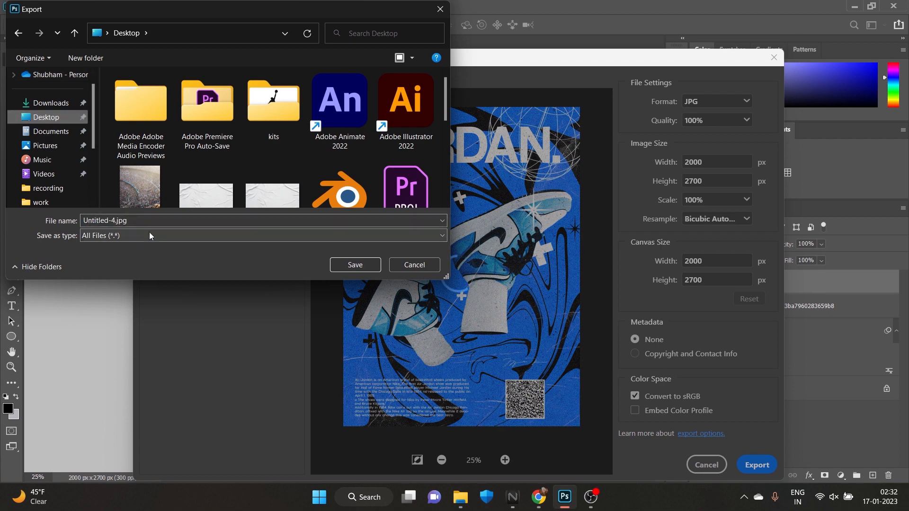
# Name the exported file jordan.jped in the Desktop folder, declining to replace the existing jordan.jpg
pyautogui.click(205, 221)
pyautogui.write('jordan')
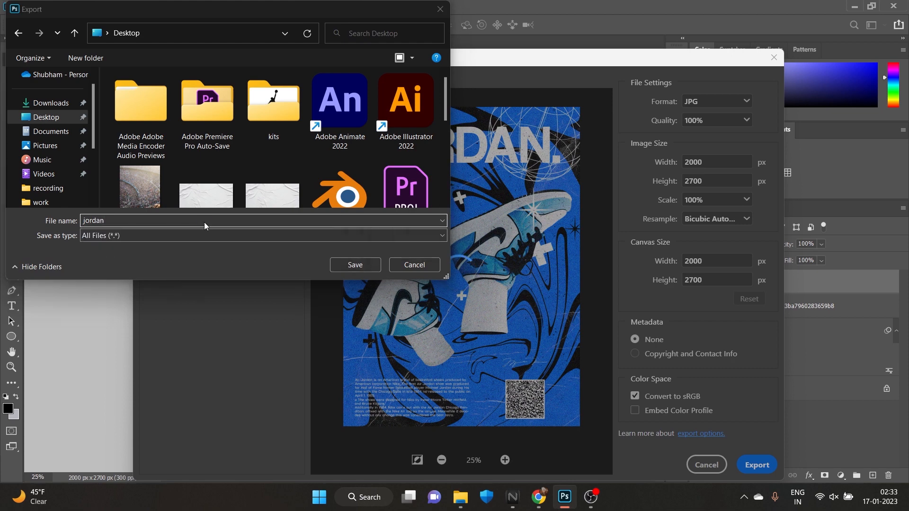
pyautogui.press('Return')
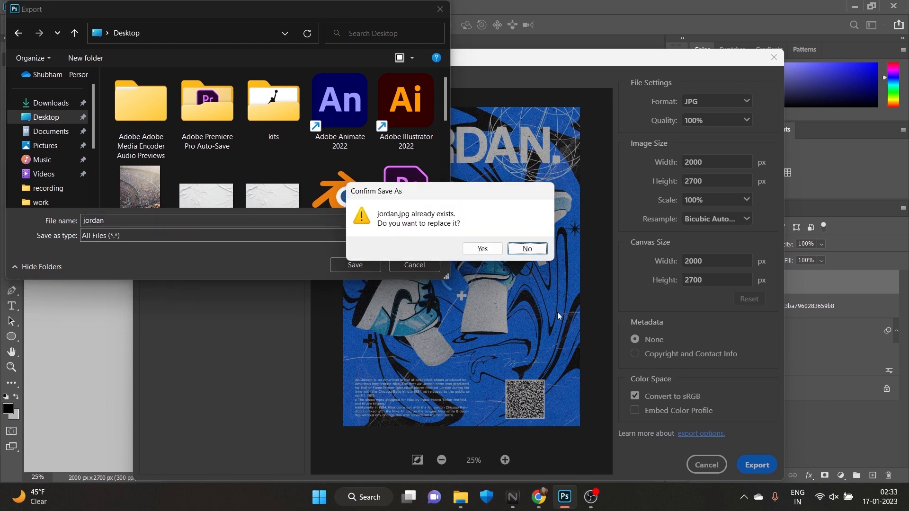
pyautogui.click(526, 250)
pyautogui.click(194, 224)
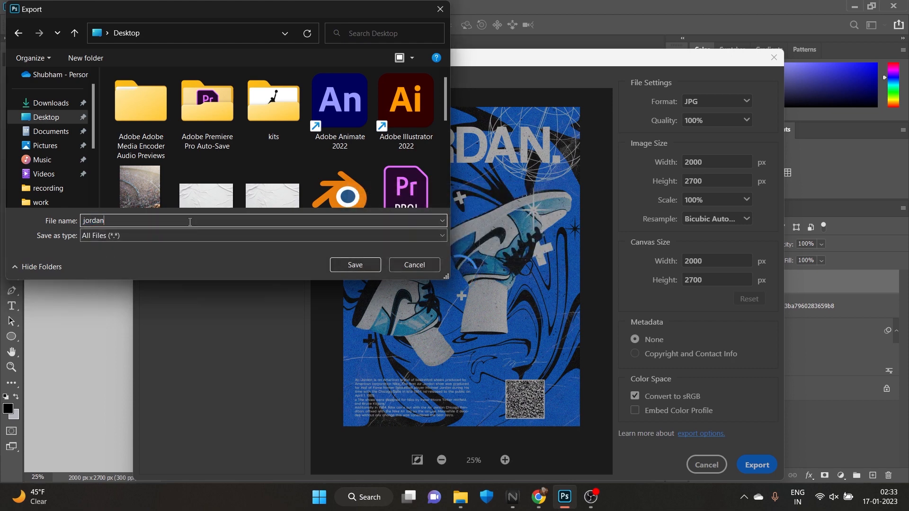
pyautogui.write('.jped')
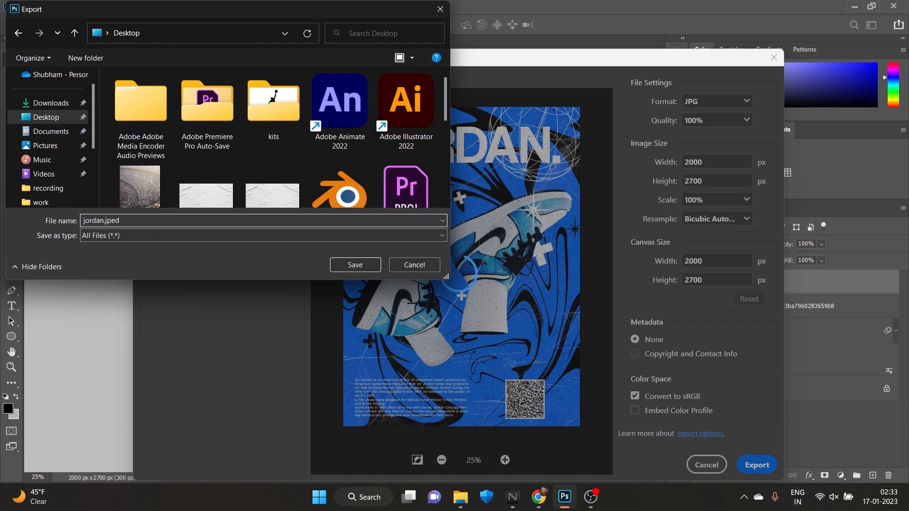